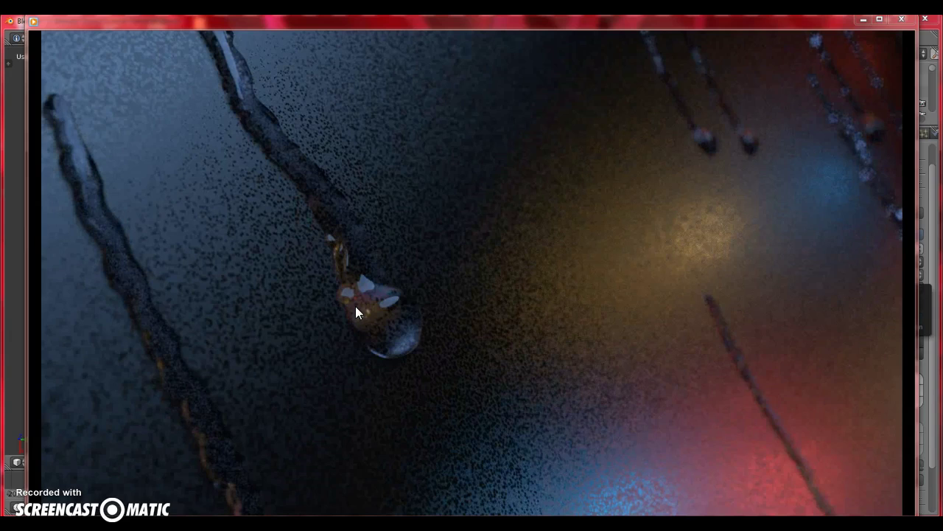
Close the finished raindrop render window to get back to the 3D scene
mouse_move(316, 283)
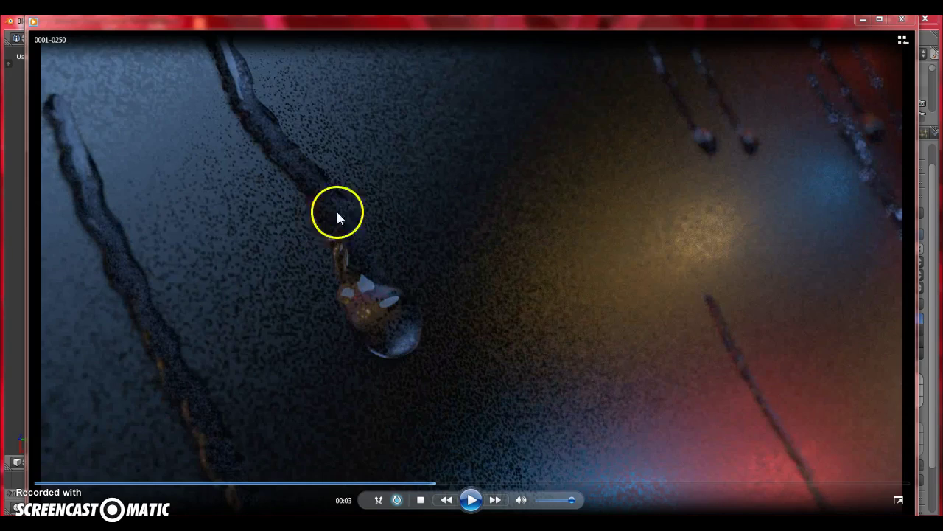
click(902, 20)
Switch to the Top preset view, then orbit so the raindrop streak stands upright
middle_drag(538, 294, 380, 226)
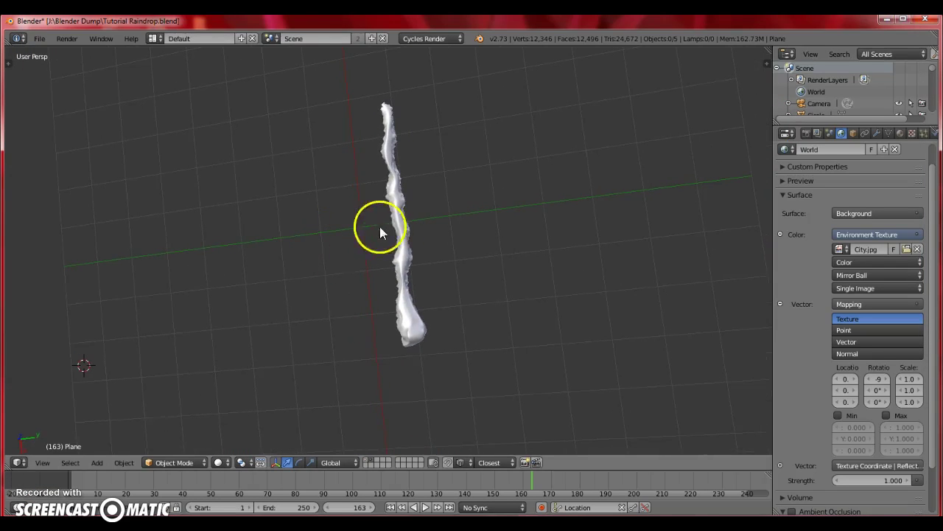
click(37, 461)
click(60, 408)
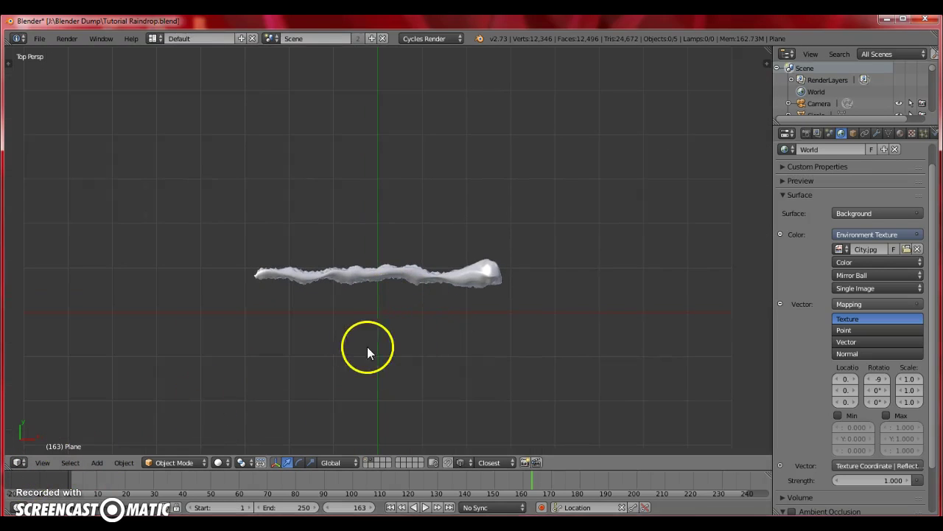
middle_drag(367, 347, 319, 254)
Select the raindrop streak object and orbit slightly around it
right_click(390, 290)
middle_drag(352, 315, 362, 288)
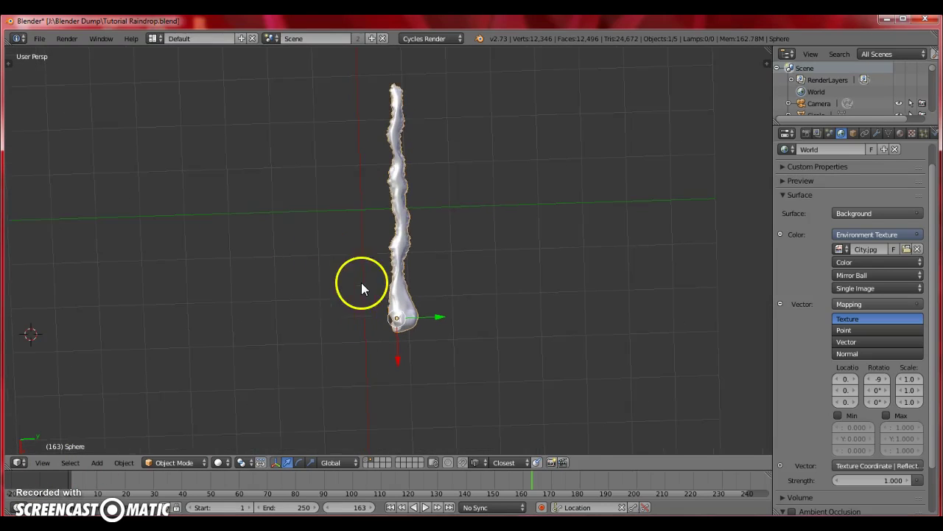
middle_drag(432, 267, 311, 286)
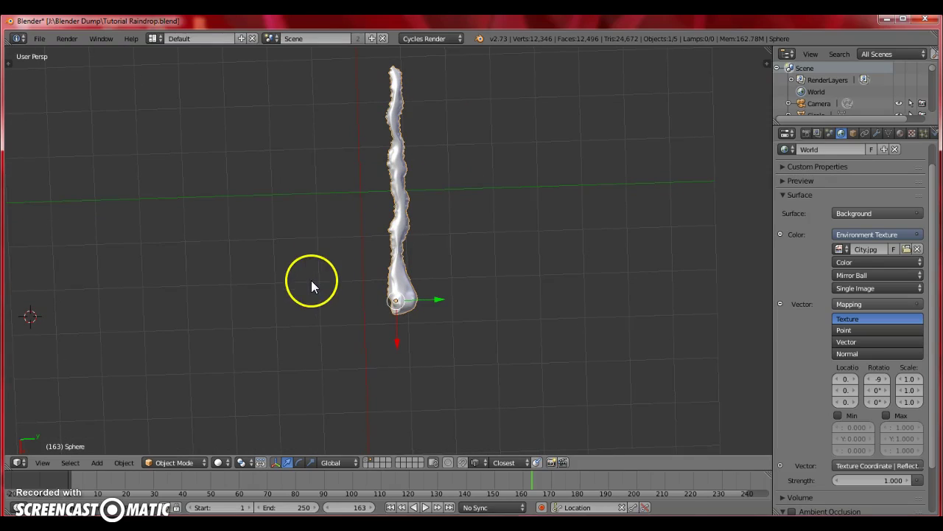
drag(399, 344, 479, 334)
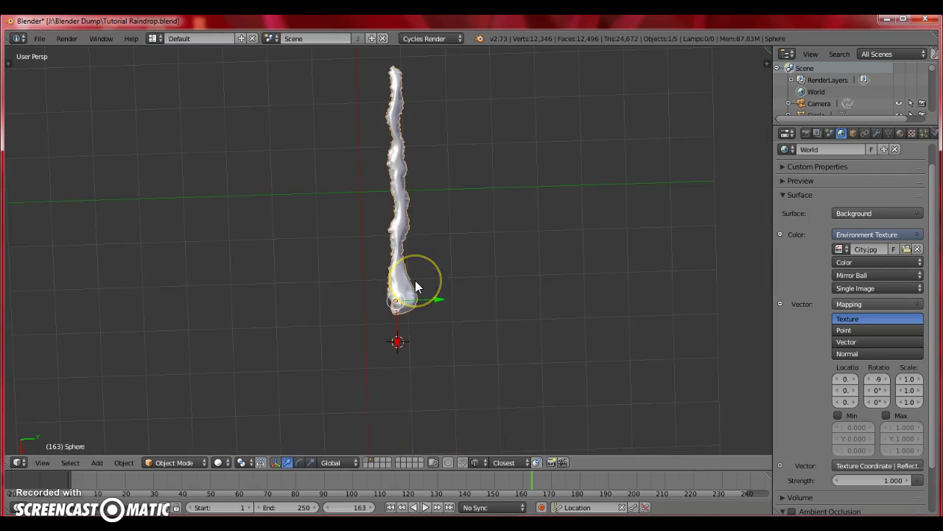
Duplicate the raindrop streak, then move both streaks along X and Y with the gizmo arrows
key(shift+d)
click(343, 289)
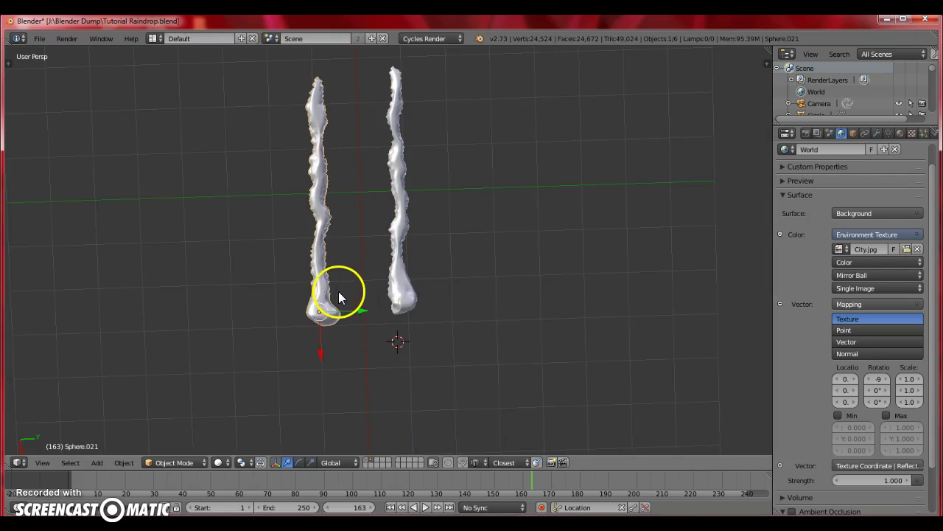
shift+right_click(398, 276)
drag(358, 343, 384, 286)
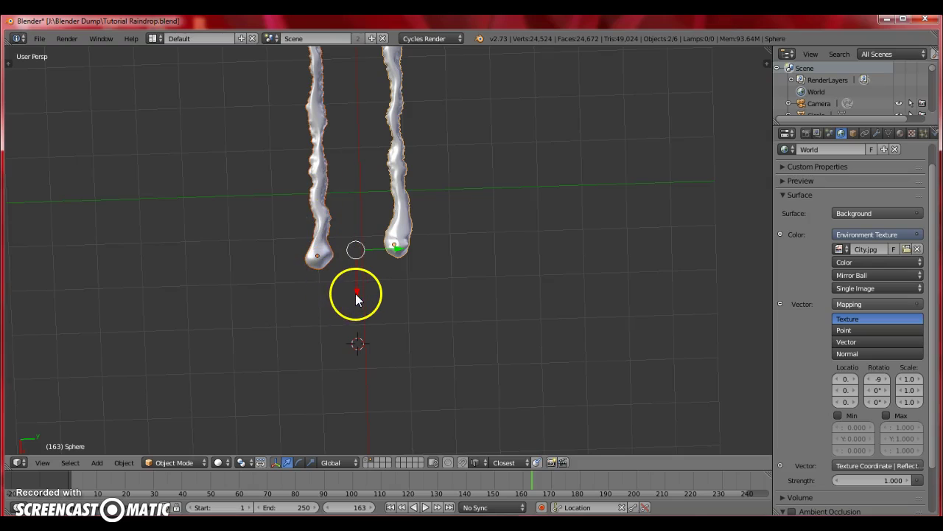
drag(356, 294, 381, 293)
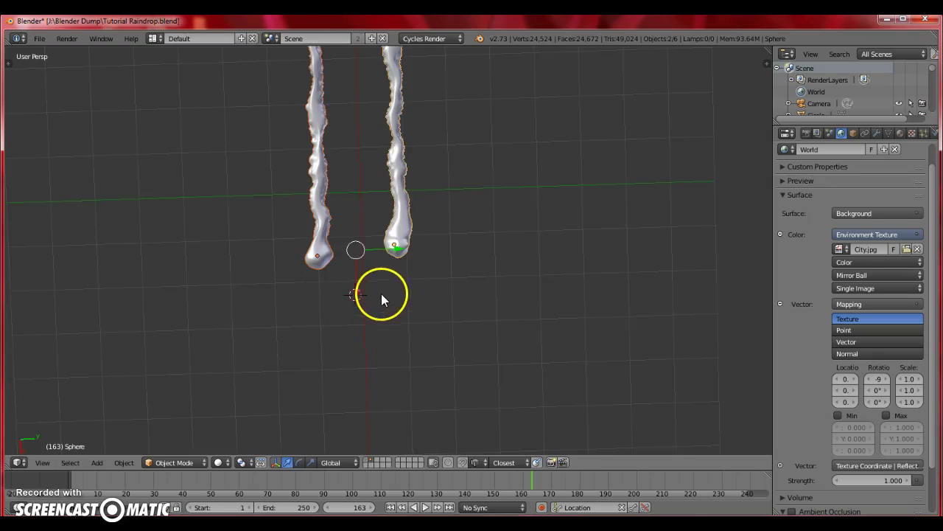
drag(398, 249, 493, 264)
drag(449, 286, 446, 258)
Delete the left copy of the streak, leaving a single raindrop streak
right_click(414, 216)
key(x)
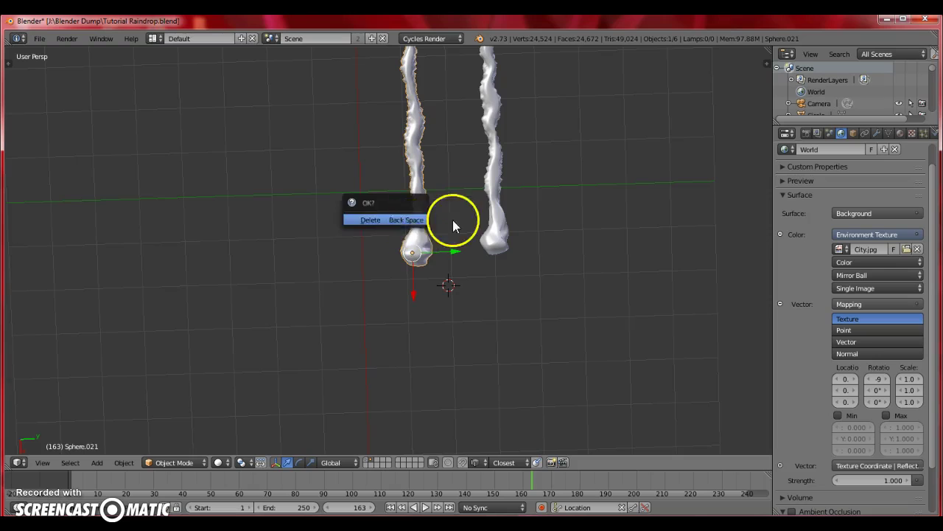
key(x)
click(410, 221)
Select the remaining streak and move it along the Y axis
right_click(506, 221)
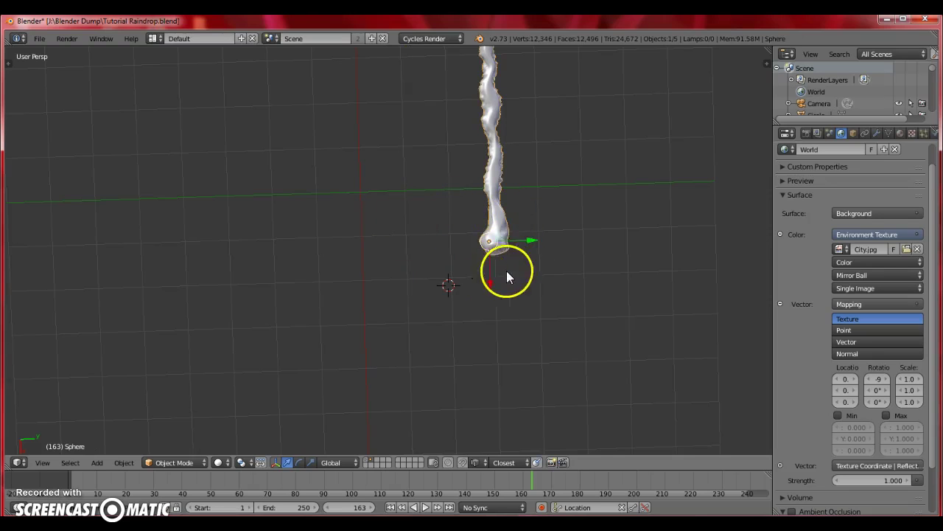
click(531, 241)
key(g)
key(y)
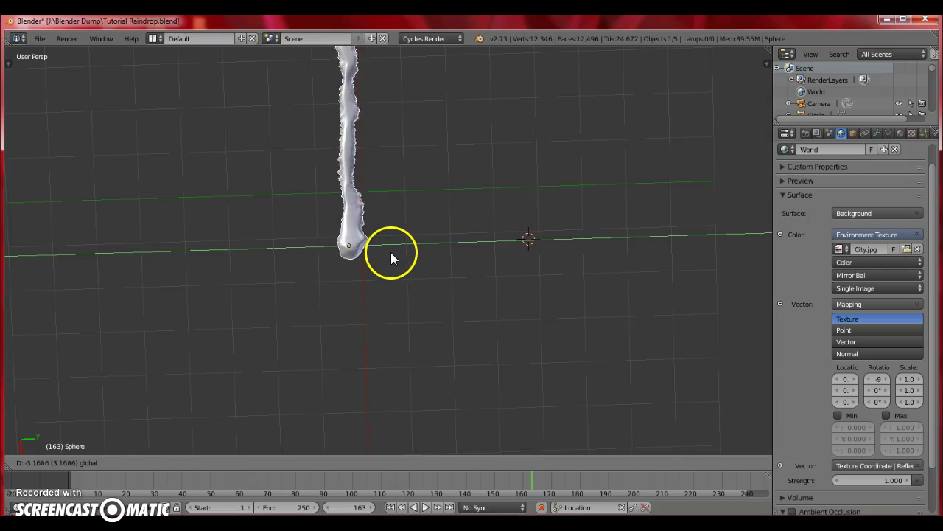
click(392, 252)
shift+middle_drag(317, 252, 362, 314)
Move the streak along the X axis, then nudge it slightly along Y
key(g)
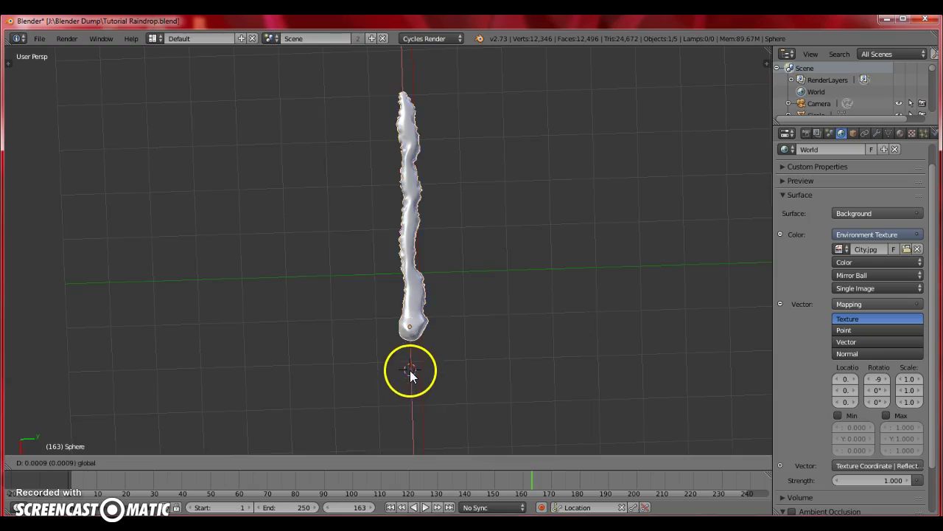
key(x)
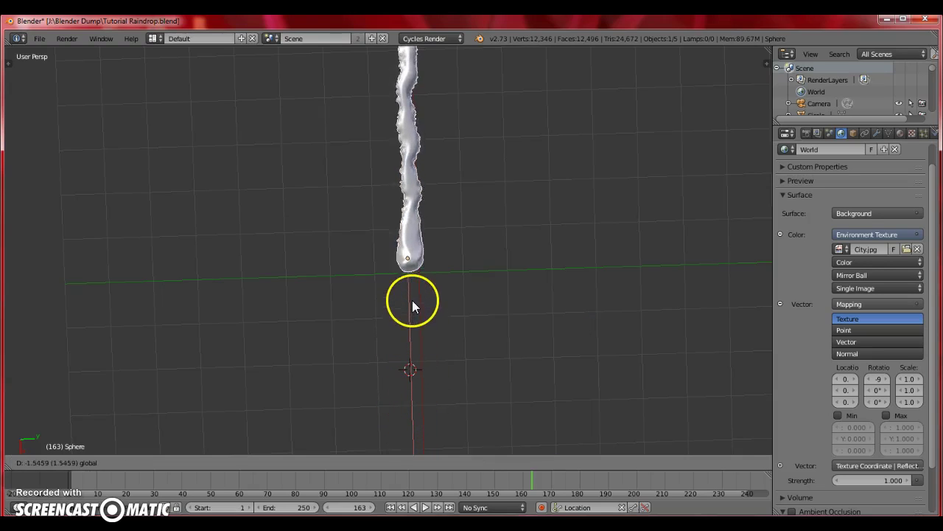
click(425, 391)
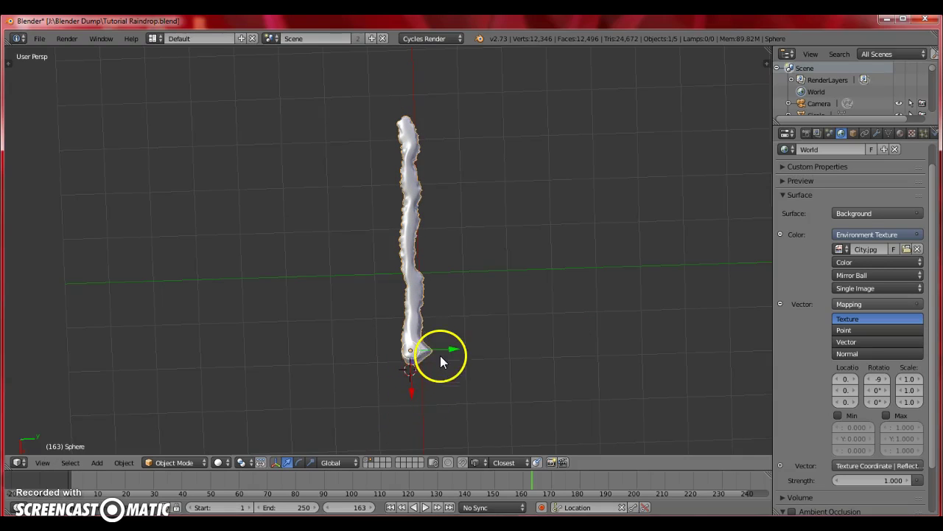
drag(455, 343, 462, 346)
click(463, 345)
middle_drag(462, 346, 311, 318)
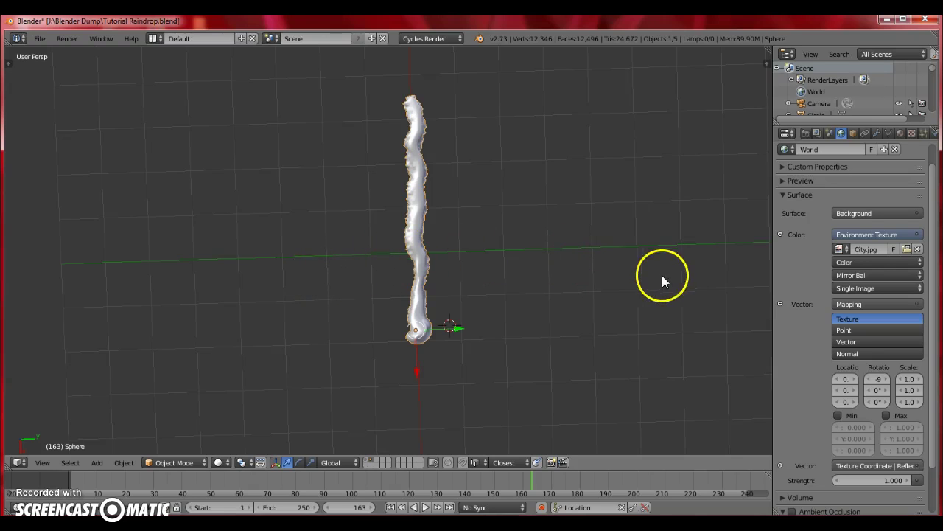
In the streak's modifier stack, hide the Subdivision Surface from the viewport preview
click(877, 133)
scroll(895, 254, up, 7)
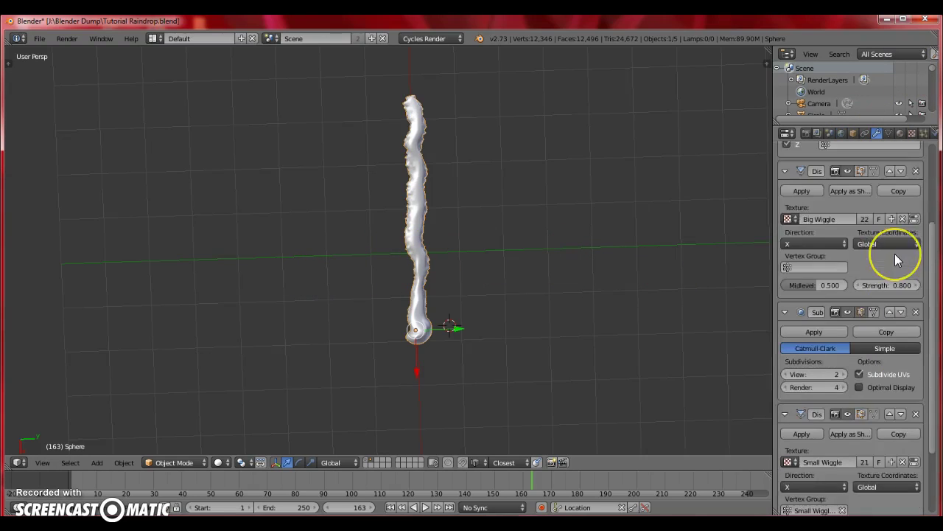
scroll(888, 315, down, 3)
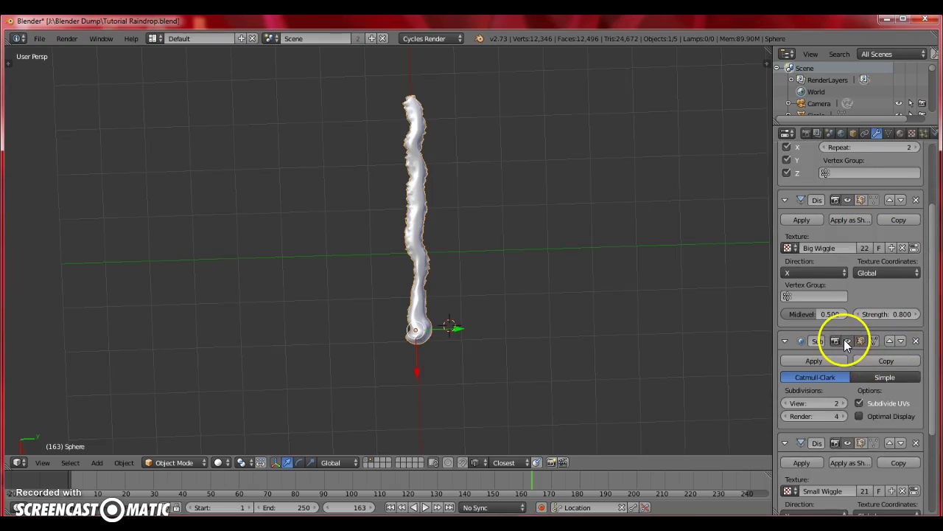
click(847, 341)
scroll(864, 365, down, 4)
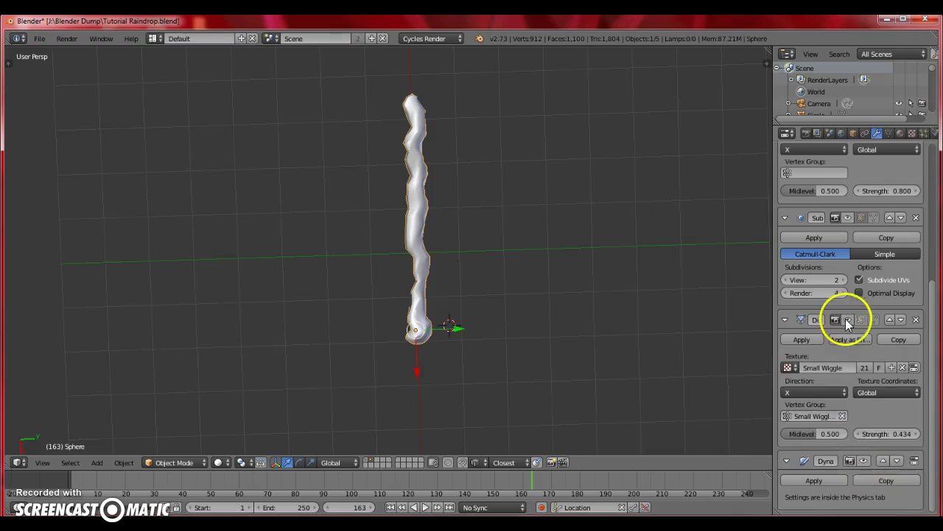
scroll(845, 319, up, 7)
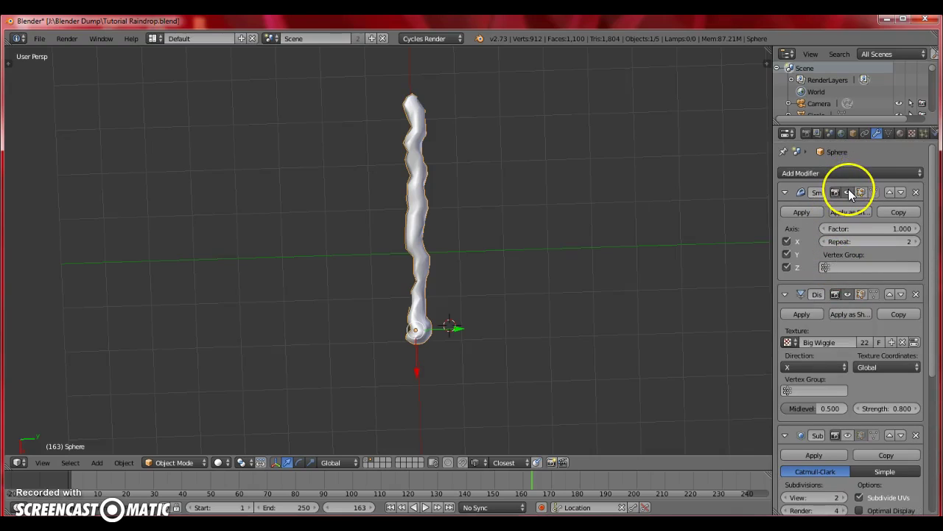
Toggle the Smooth modifier's viewport display off and back on
click(848, 192)
click(848, 191)
click(848, 191)
click(849, 191)
click(848, 192)
click(848, 192)
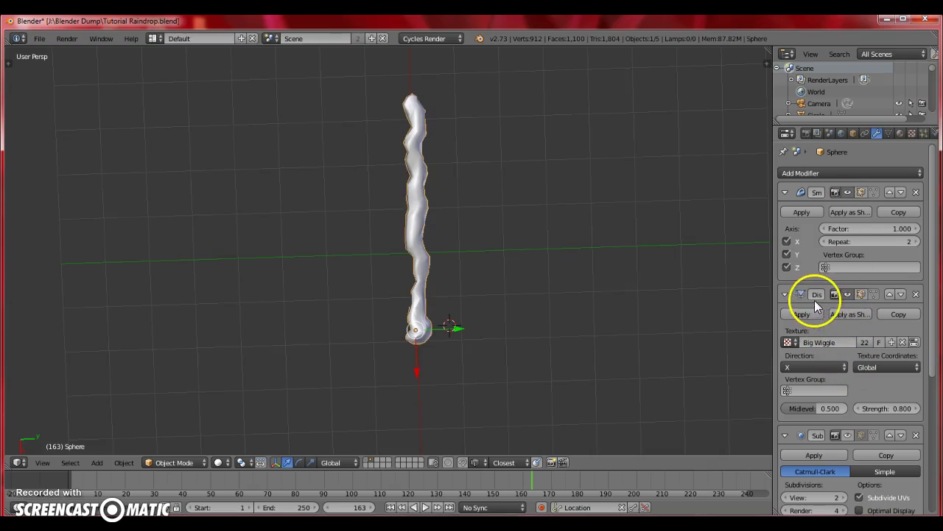
scroll(849, 398, down, 4)
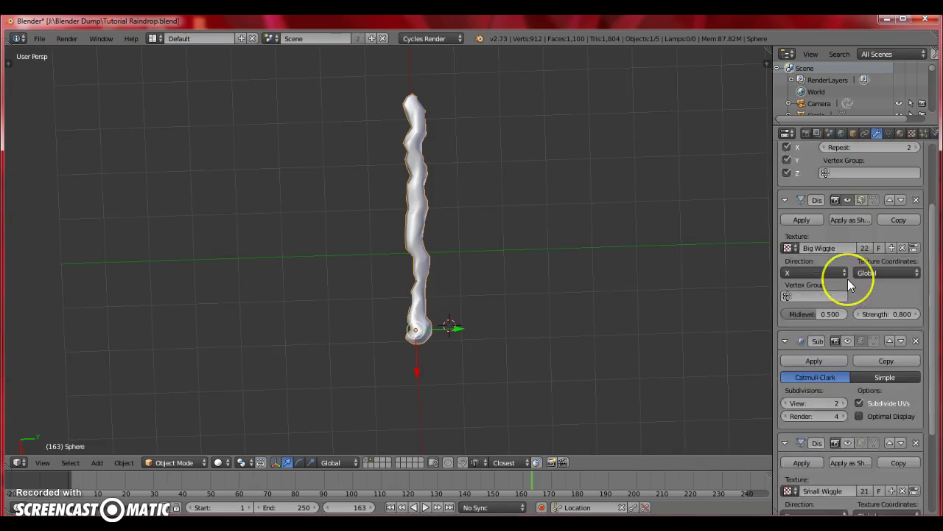
scroll(847, 279, up, 4)
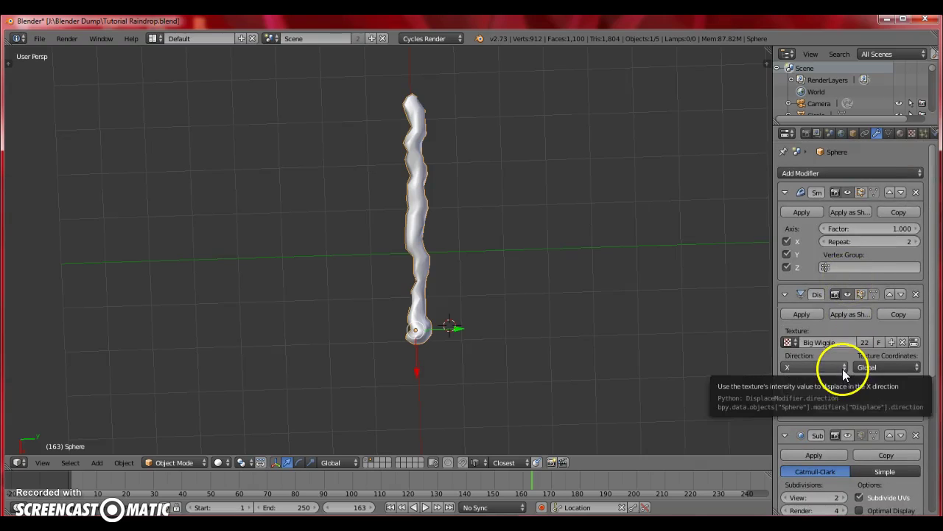
scroll(460, 321, up, 3)
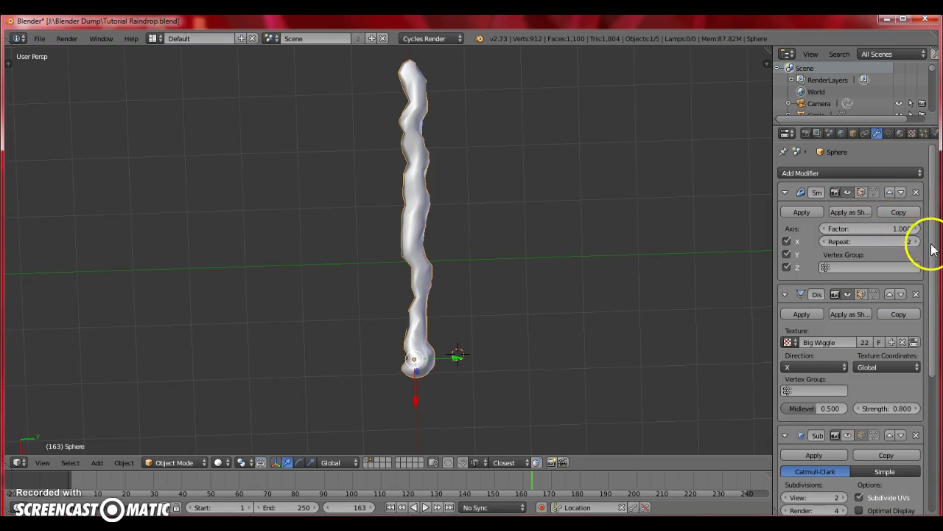
mouse_move(933, 249)
mouse_down()
mouse_move(928, 326)
mouse_move(938, 350)
mouse_move(928, 393)
mouse_move(938, 401)
mouse_move(922, 236)
mouse_up()
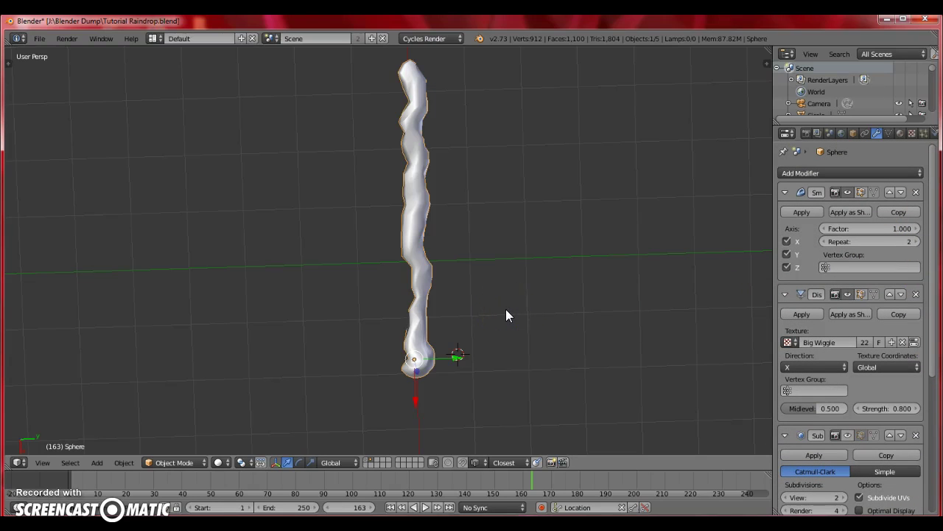
Show the Big Wiggle Musgrave texture settings in the Texture tab
click(914, 343)
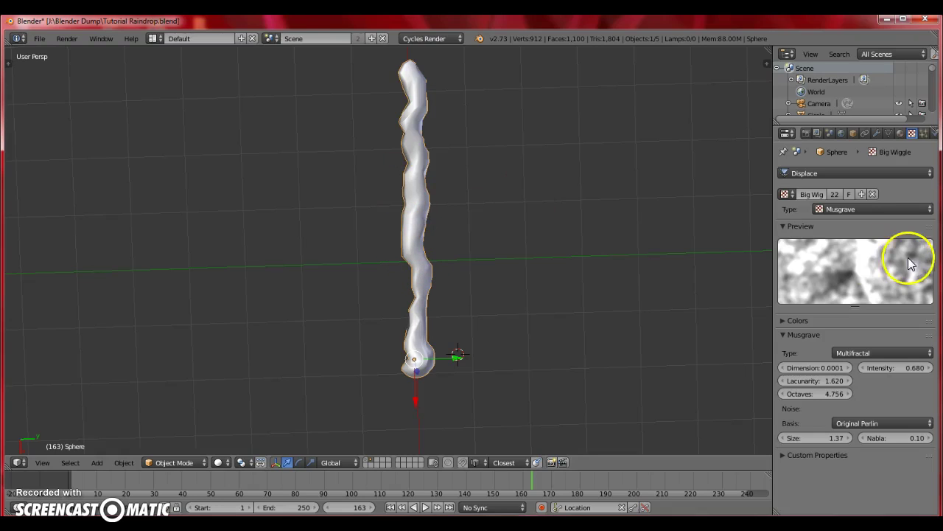
scroll(427, 258, down, 1)
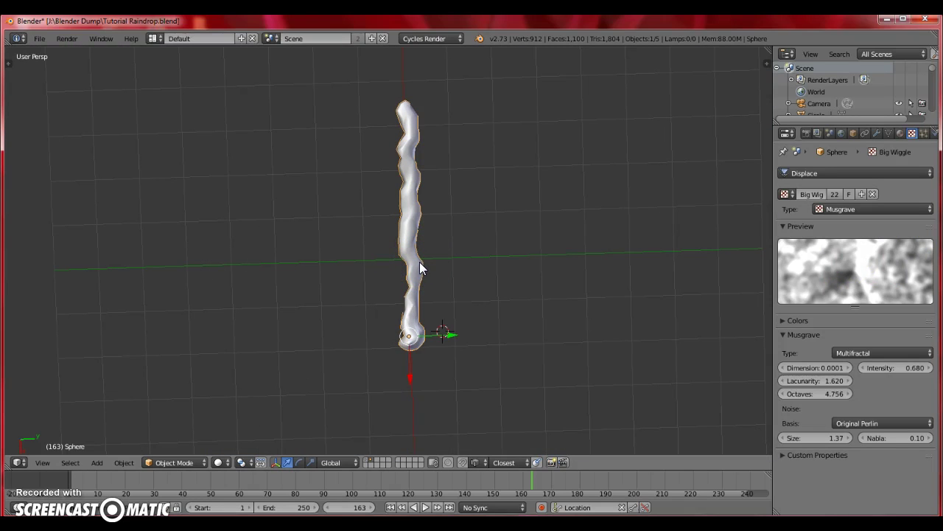
middle_drag(419, 262, 419, 371)
Move the raindrop twice with G then X, settling it slightly higher
key(g)
key(x)
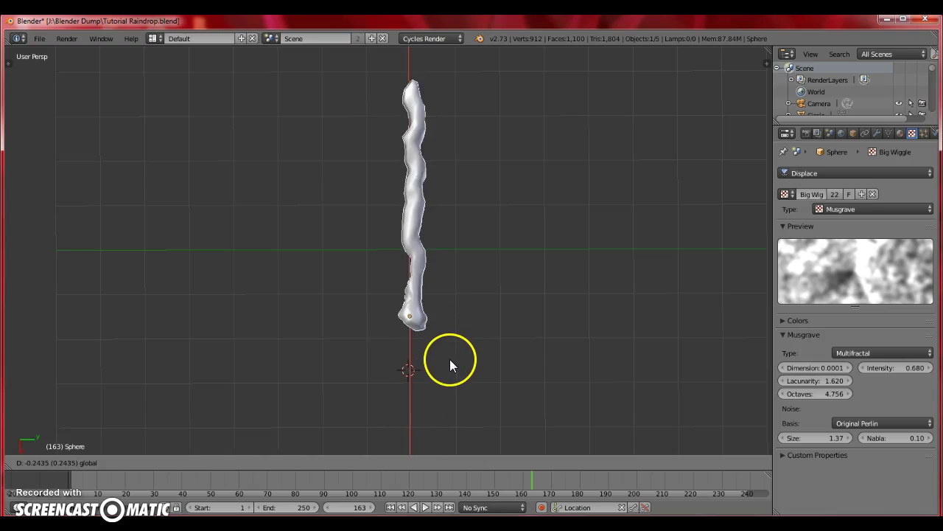
click(452, 384)
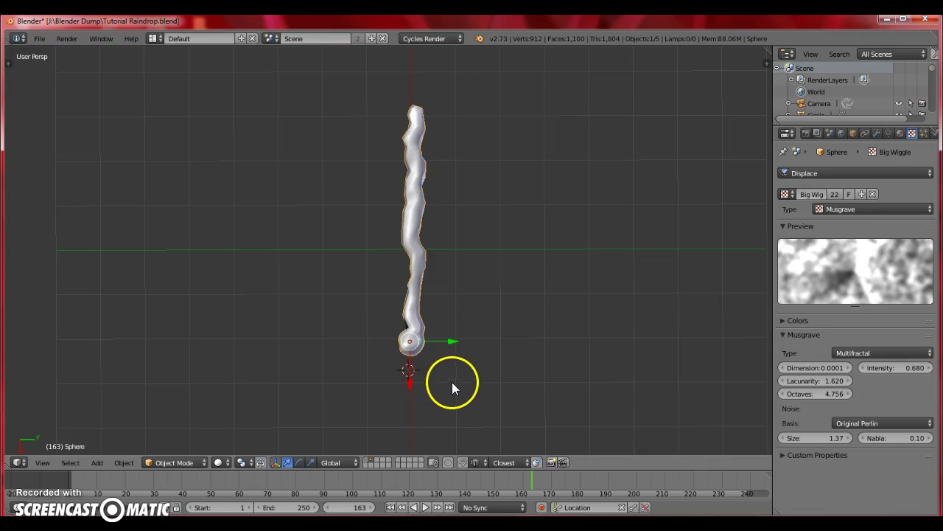
key(g)
key(x)
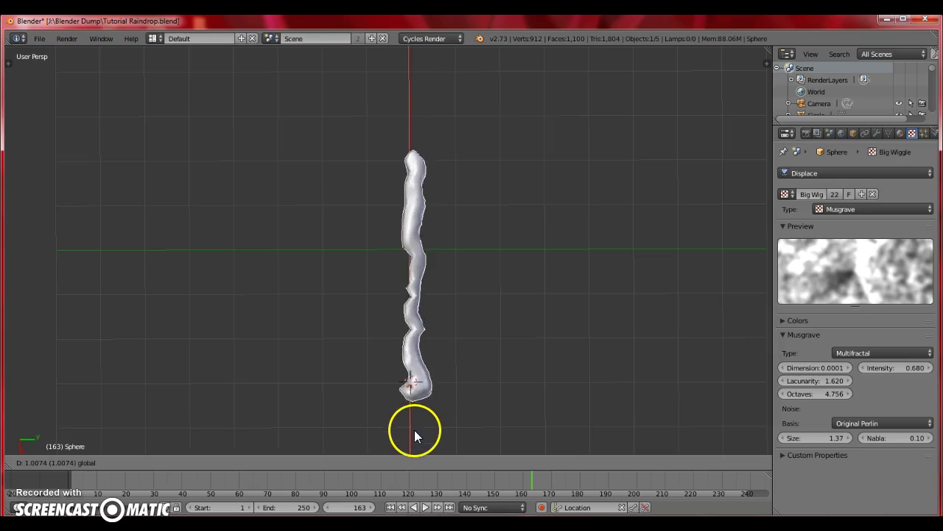
click(408, 371)
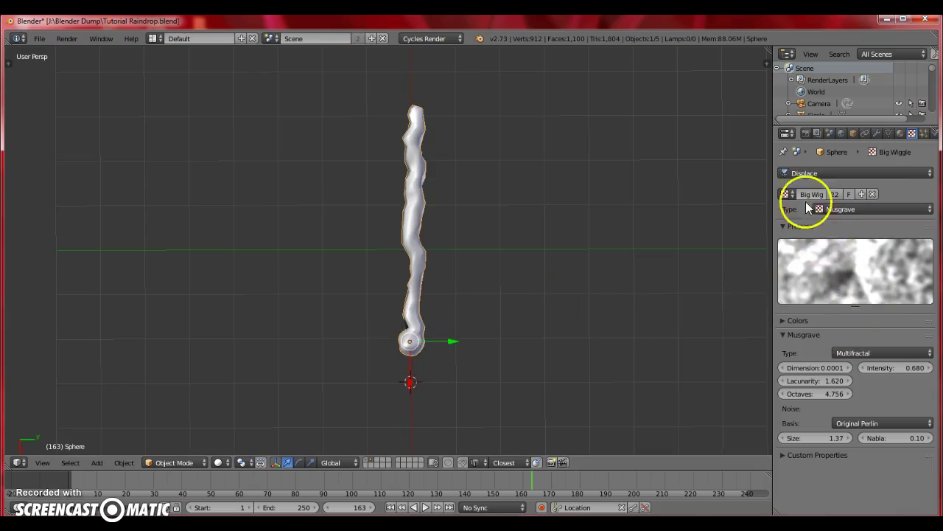
Show the Subdivision Surface and Small Wiggle Displace modifiers in the viewport
click(877, 135)
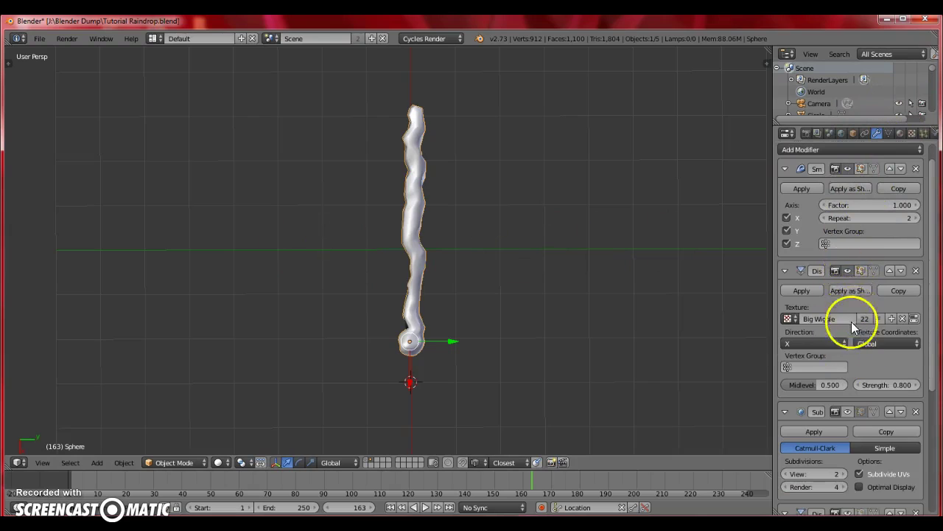
scroll(852, 331, down, 2)
click(850, 367)
scroll(849, 373, down, 2)
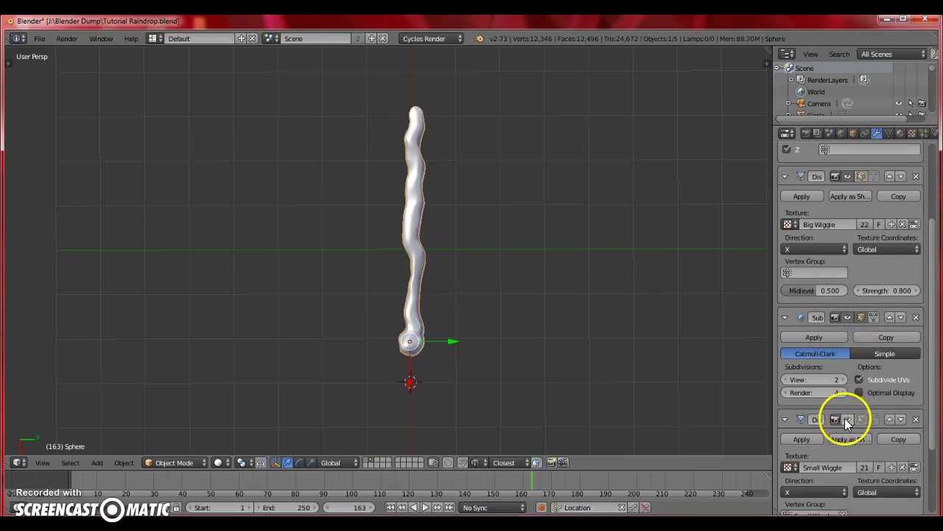
click(847, 420)
Scroll through the modifier stack to review Small Wiggle Displace at strength 0.434
scroll(852, 413, down, 2)
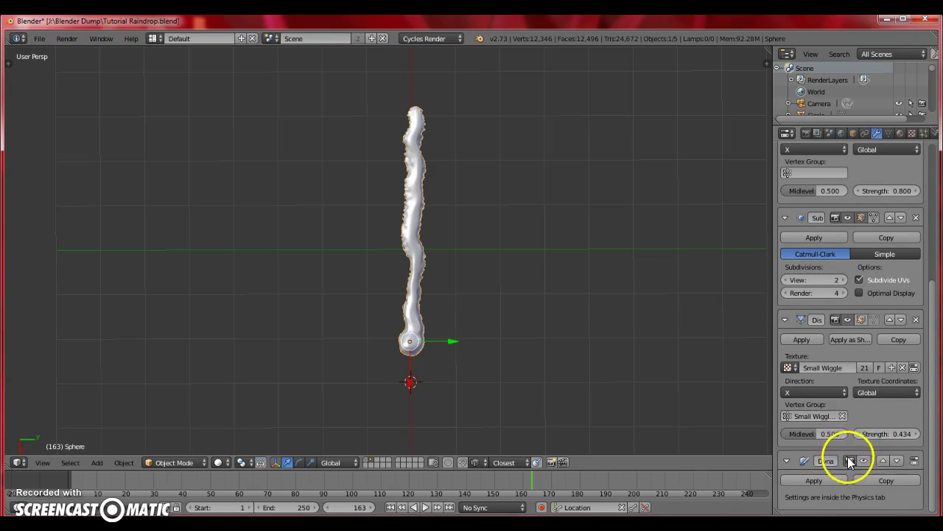
scroll(860, 350, up, 5)
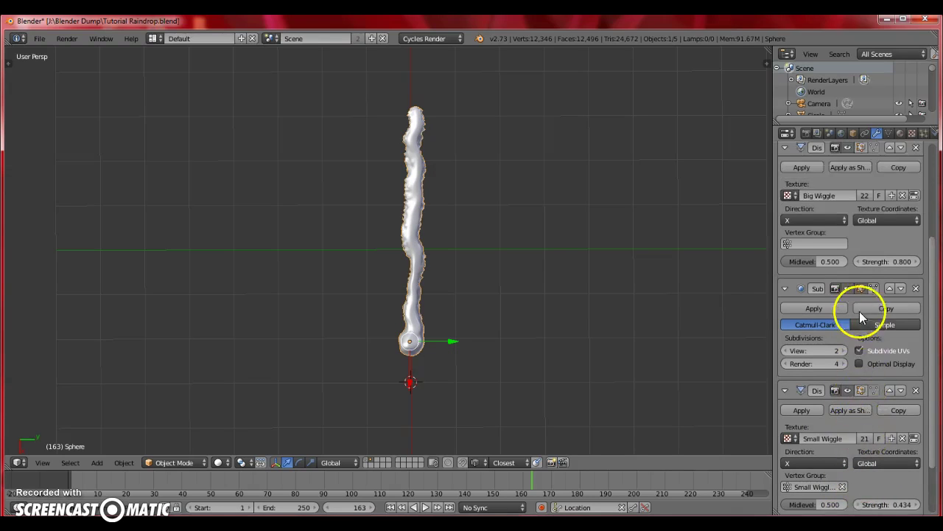
scroll(859, 314, down, 5)
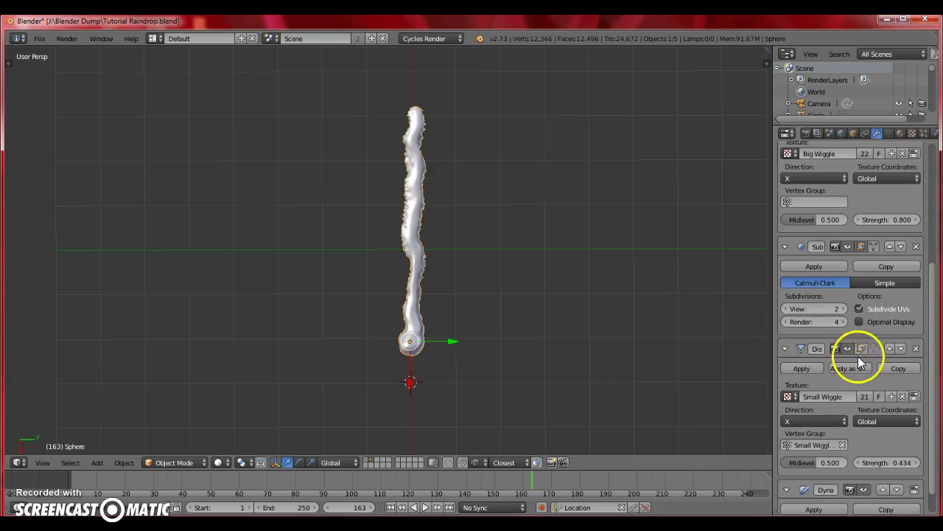
scroll(850, 276, up, 3)
scroll(839, 232, up, 1)
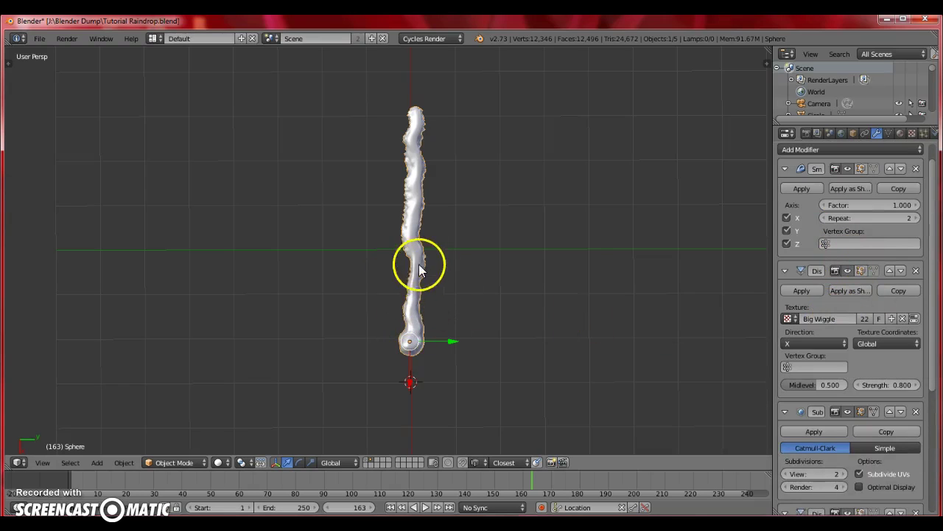
scroll(823, 378, down, 7)
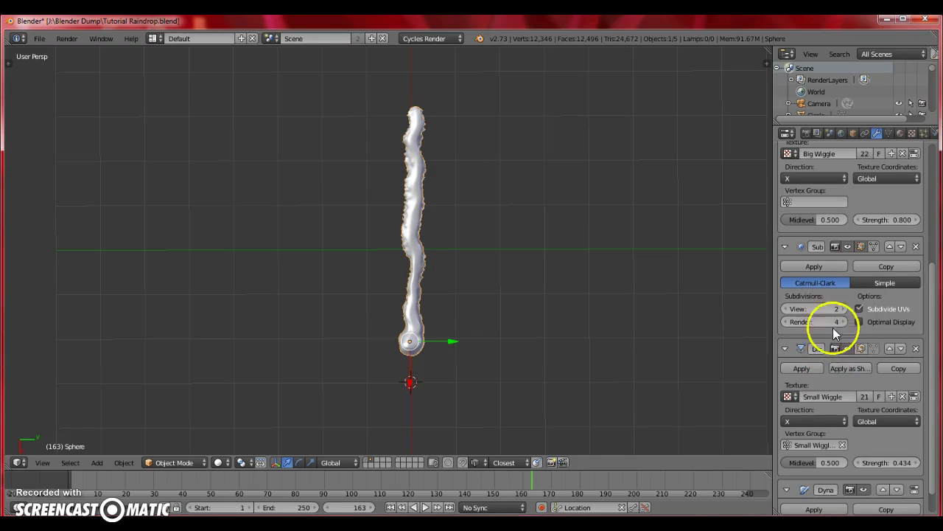
scroll(866, 384, down, 1)
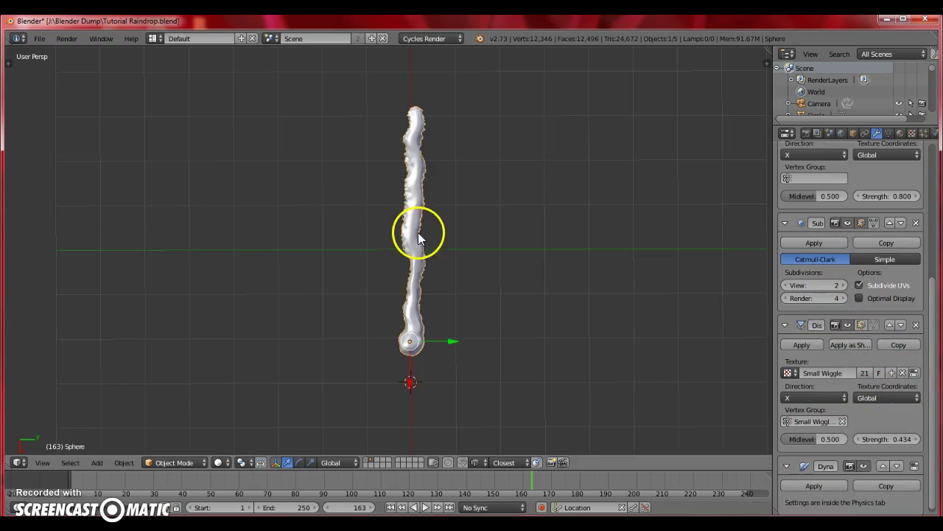
scroll(417, 233, up, 5)
scroll(450, 243, down, 5)
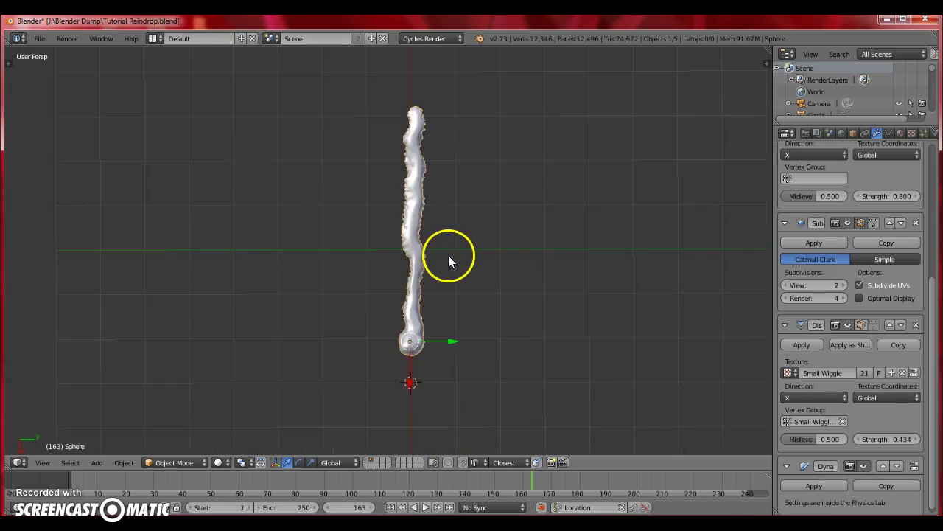
scroll(453, 256, up, 2)
scroll(589, 329, down, 1)
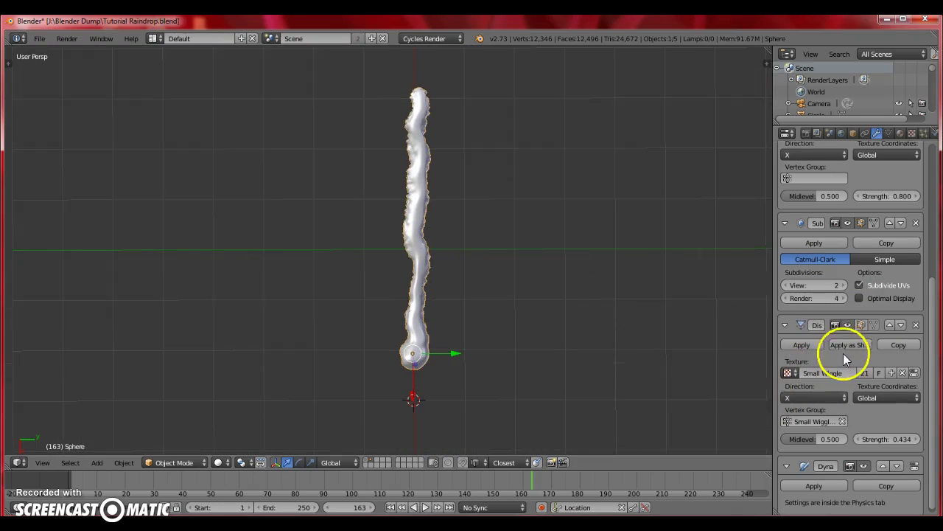
scroll(843, 353, up, 2)
scroll(860, 443, down, 2)
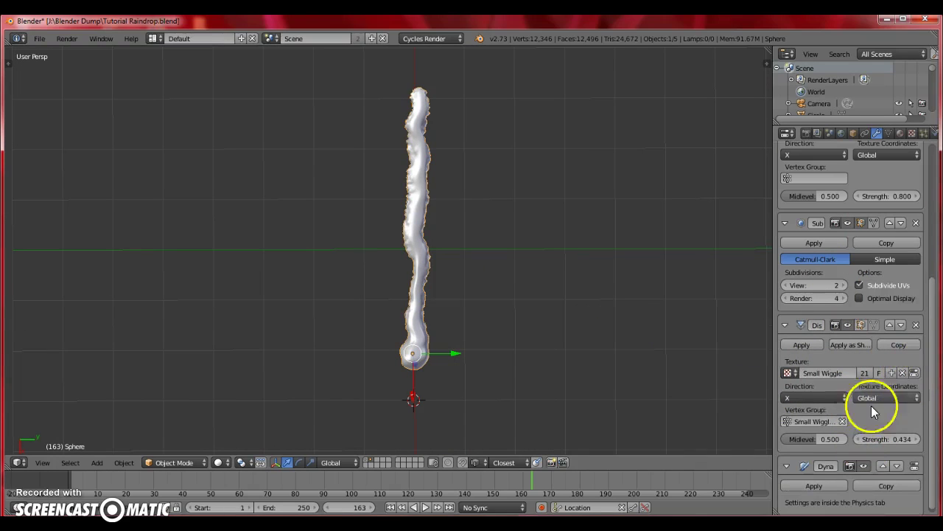
click(914, 373)
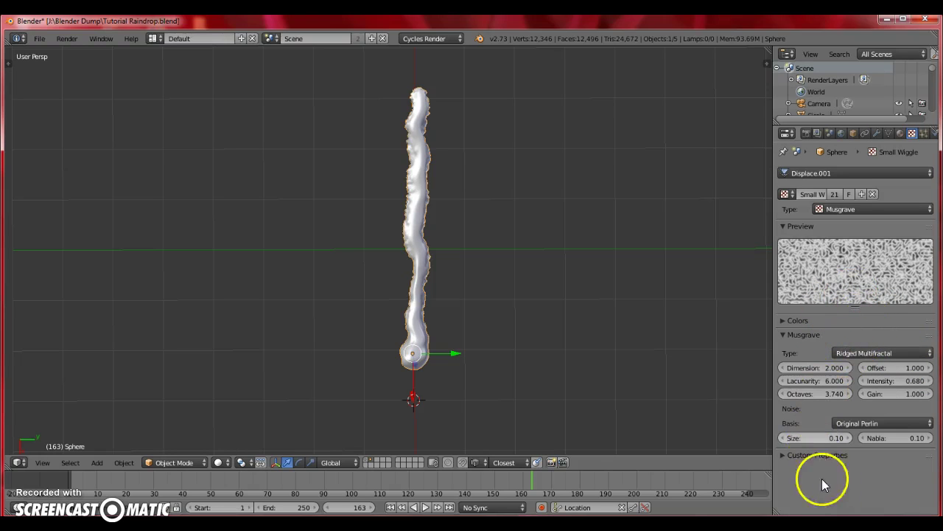
click(784, 323)
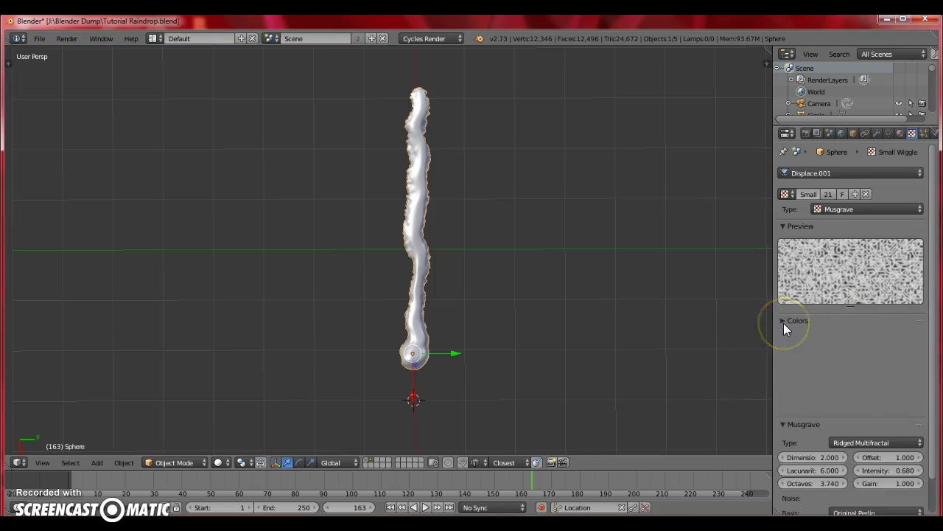
click(783, 323)
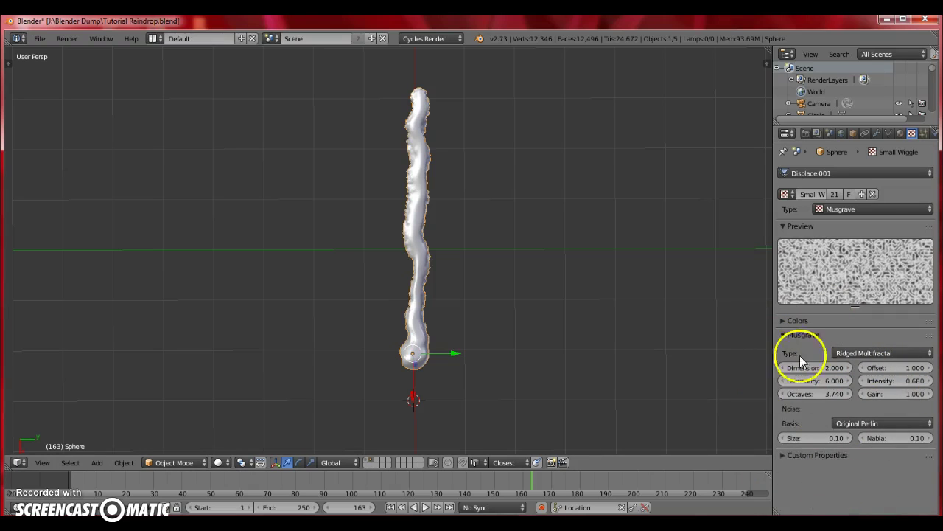
click(876, 133)
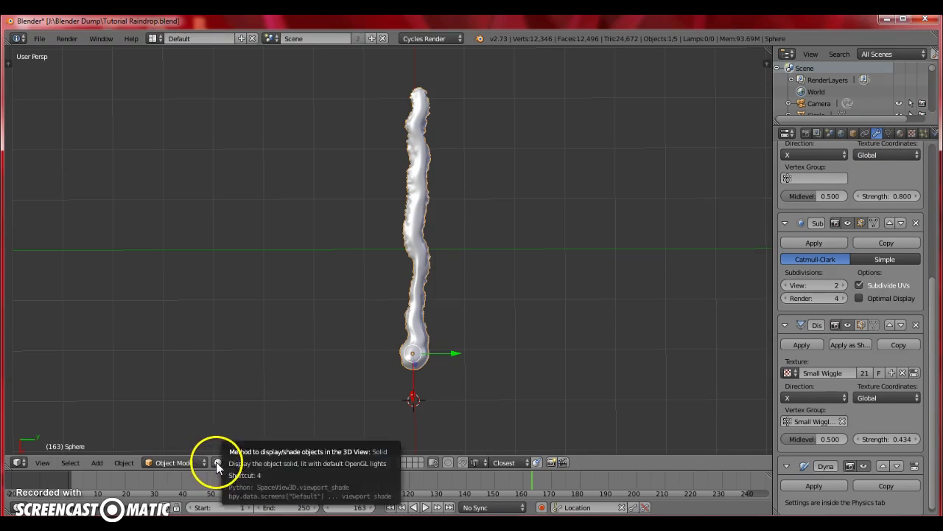
Enter Edit Mode and orbit to inspect the raindrop's wireframe bulb from above, side and below
click(181, 463)
click(175, 436)
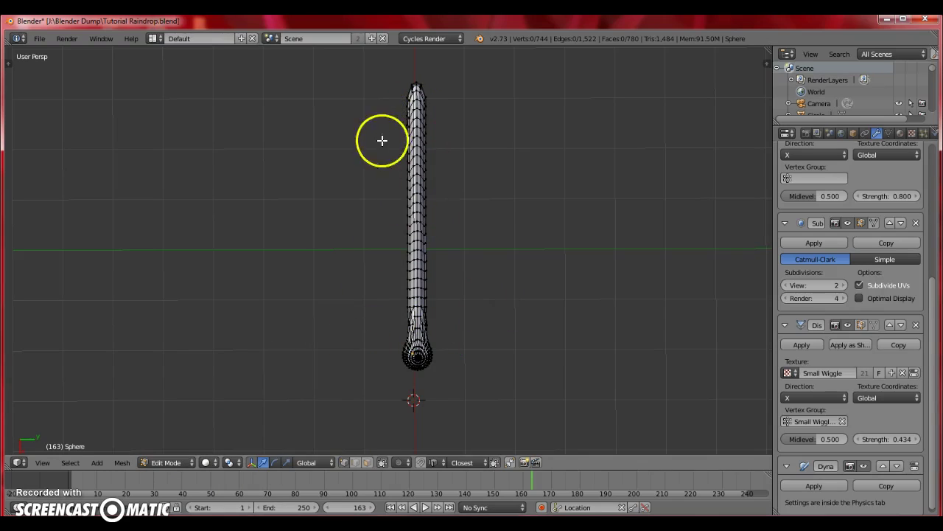
middle_drag(381, 139, 416, 274)
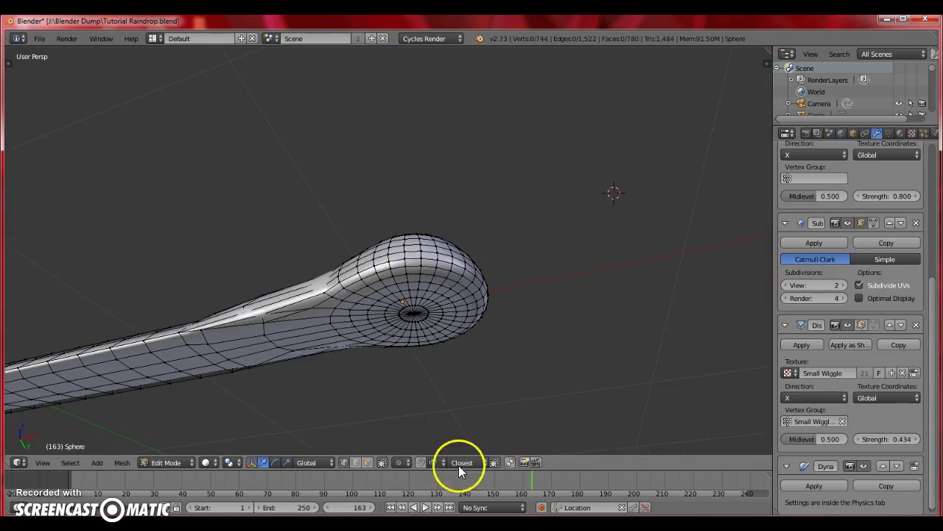
middle_drag(388, 386, 387, 440)
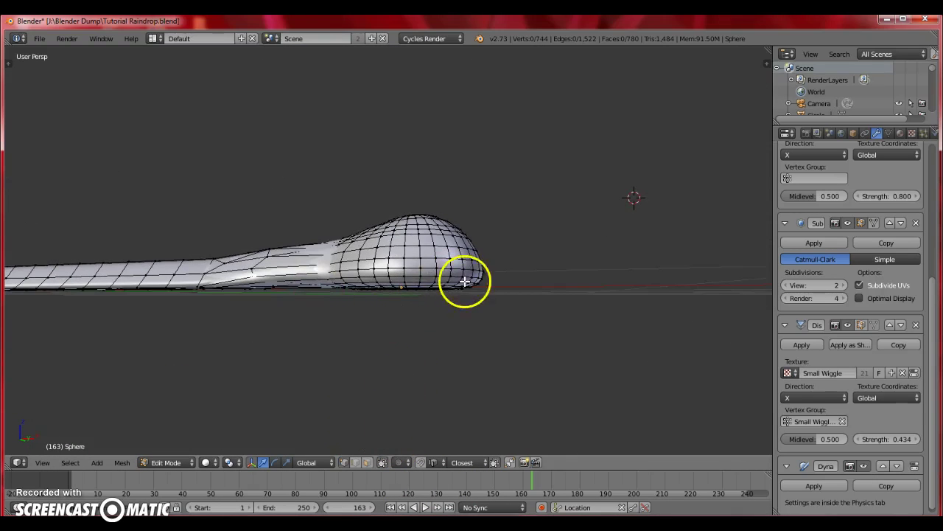
middle_drag(451, 302, 453, 273)
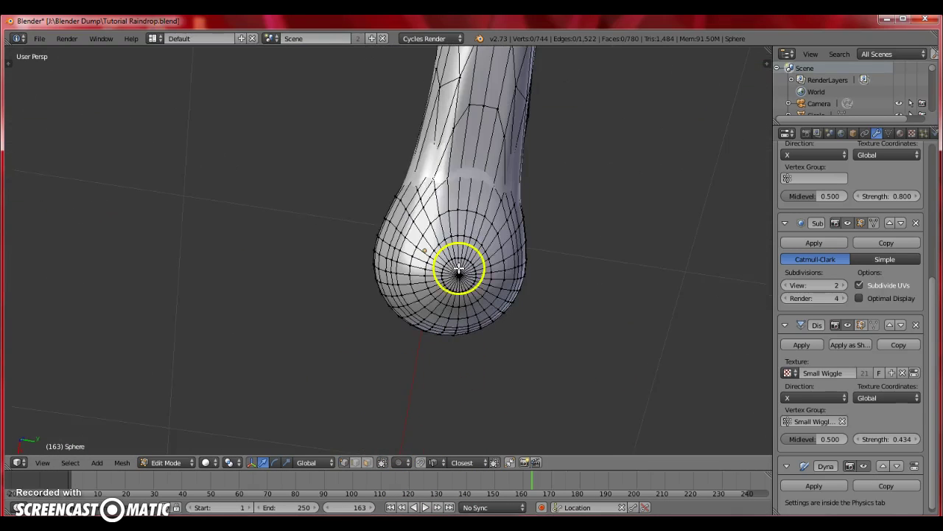
middle_drag(450, 204, 369, 406)
middle_drag(394, 185, 351, 413)
click(176, 462)
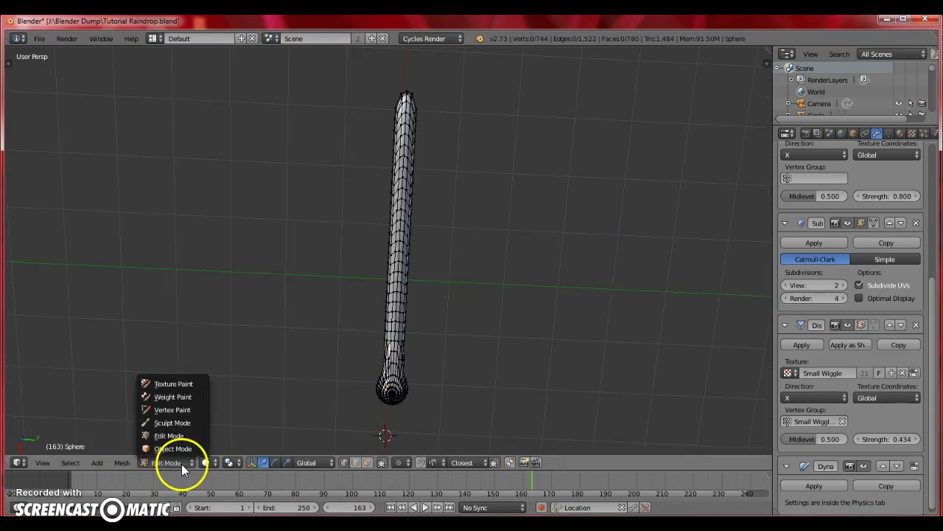
Return to Object Mode and orbit to a tilted view of the raindrop
click(182, 459)
middle_drag(230, 411, 285, 317)
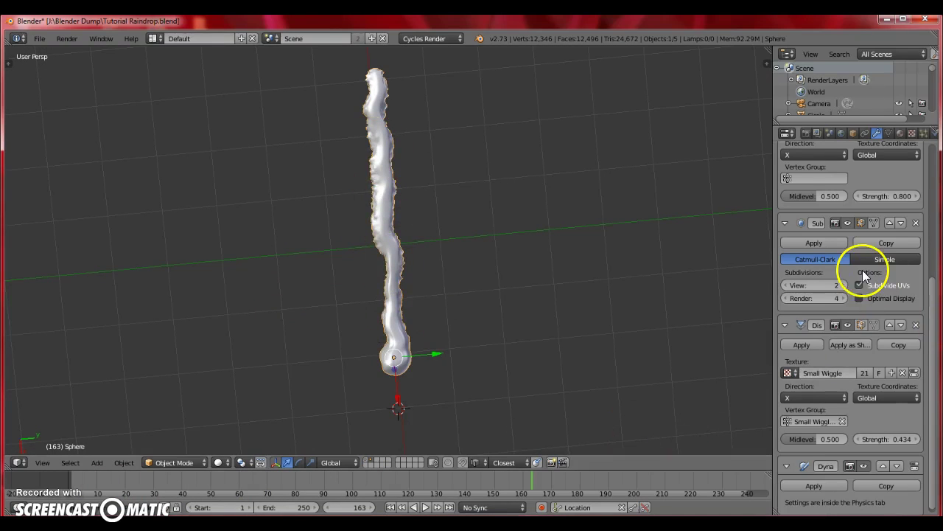
scroll(855, 265, down, 1)
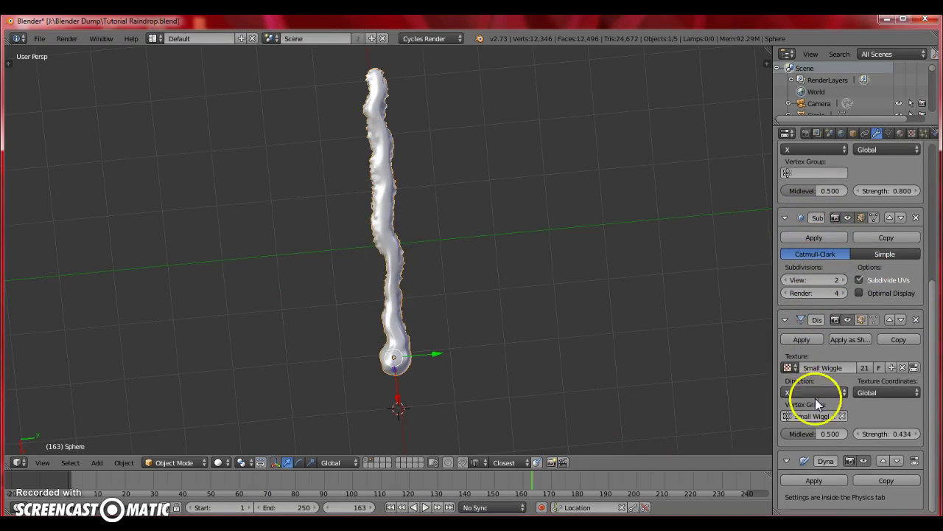
middle_drag(516, 331, 493, 325)
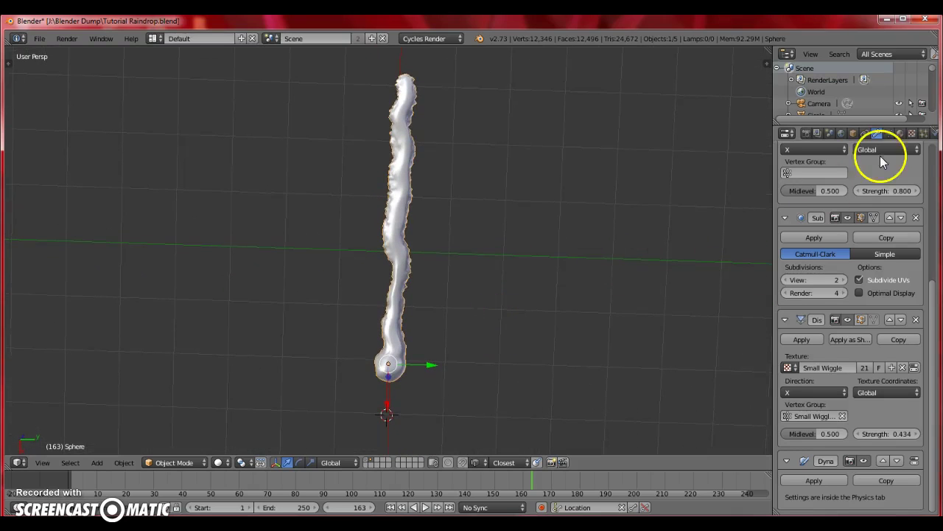
Check the Dynamic Paint Velocity and Waves panels, then return to the modifier stack
click(933, 133)
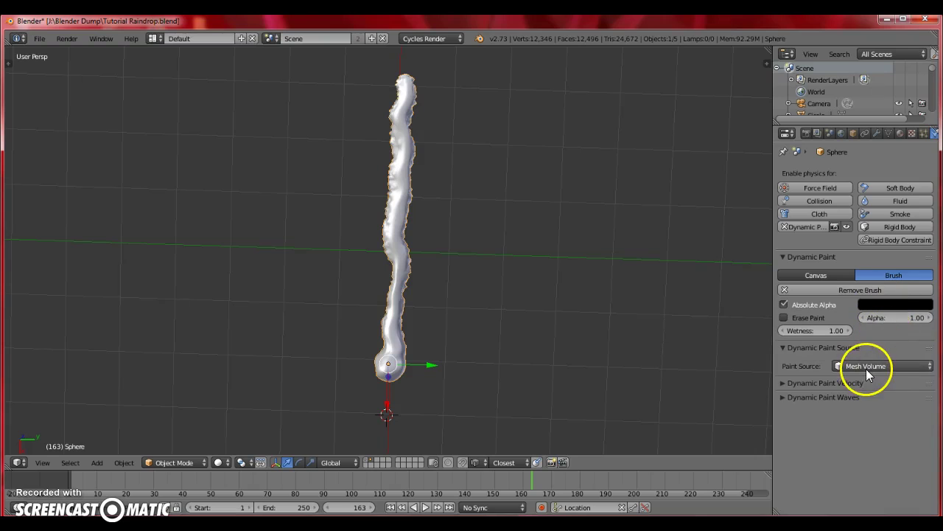
click(830, 383)
click(830, 383)
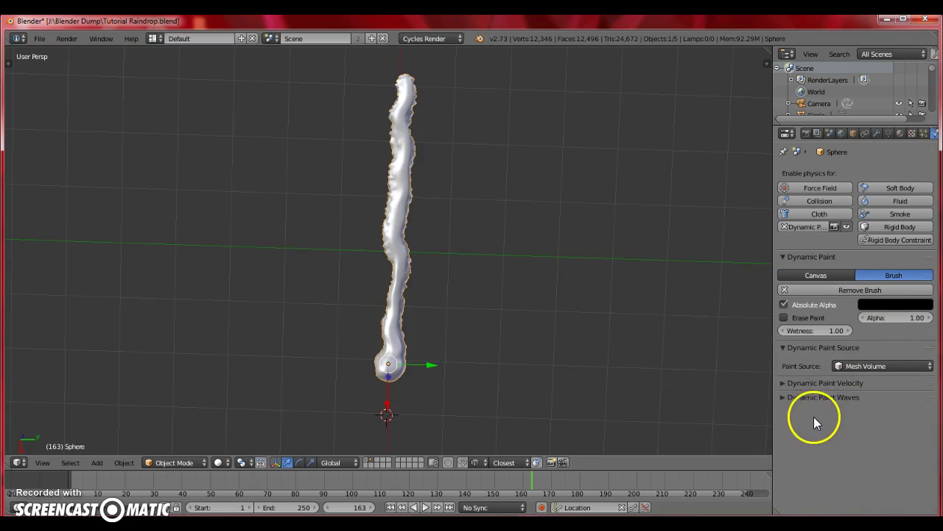
click(809, 396)
click(809, 397)
click(820, 383)
click(818, 387)
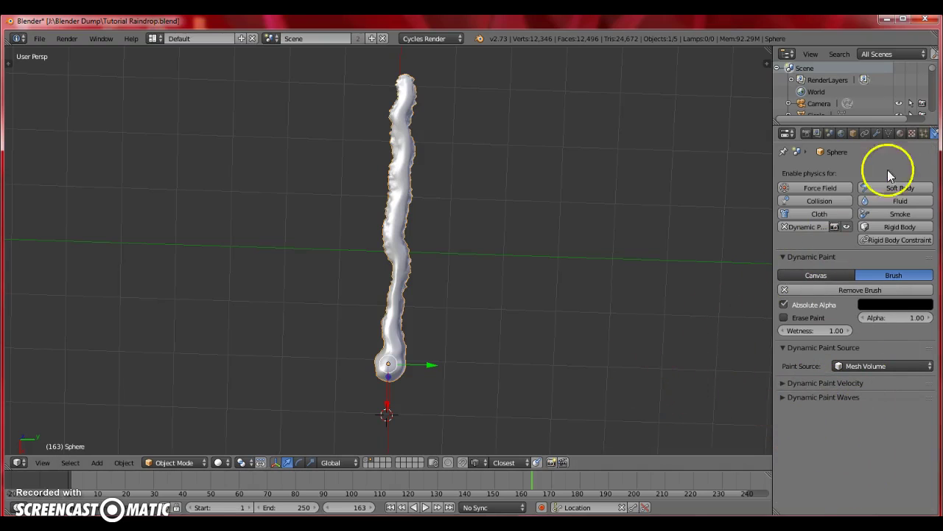
click(877, 133)
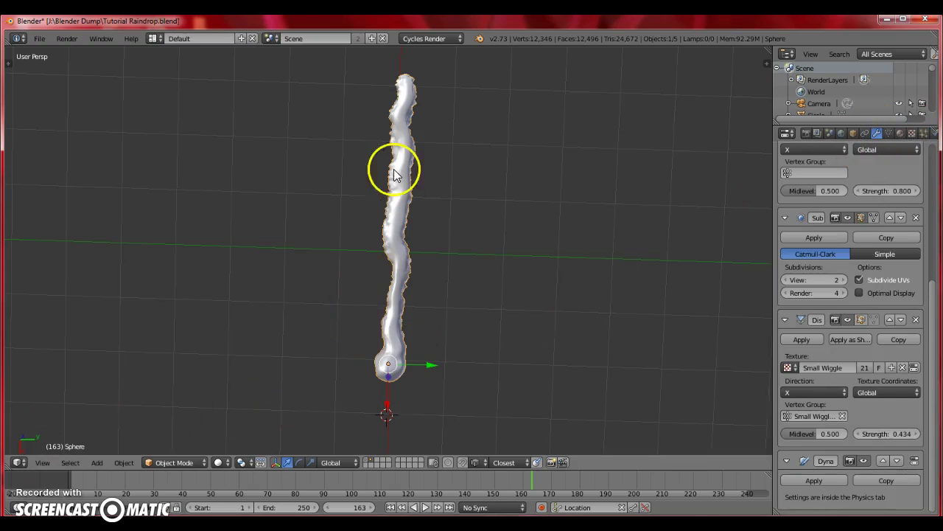
Show the layer holding the glass plane and raindrops, selecting then deselecting the plane
click(367, 462)
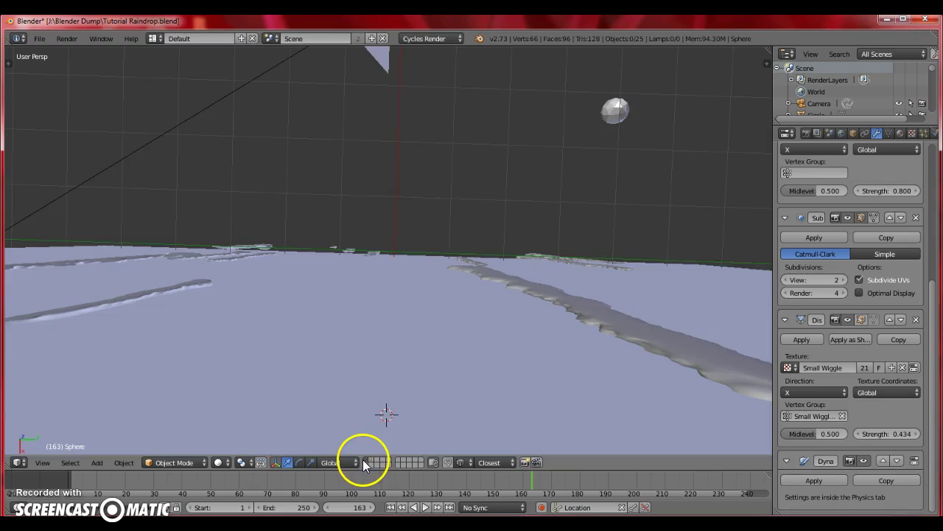
middle_drag(361, 399, 358, 278)
right_click(281, 148)
key(a)
Orbit and zoom the view to face the glass plane from the front
middle_drag(392, 317, 402, 249)
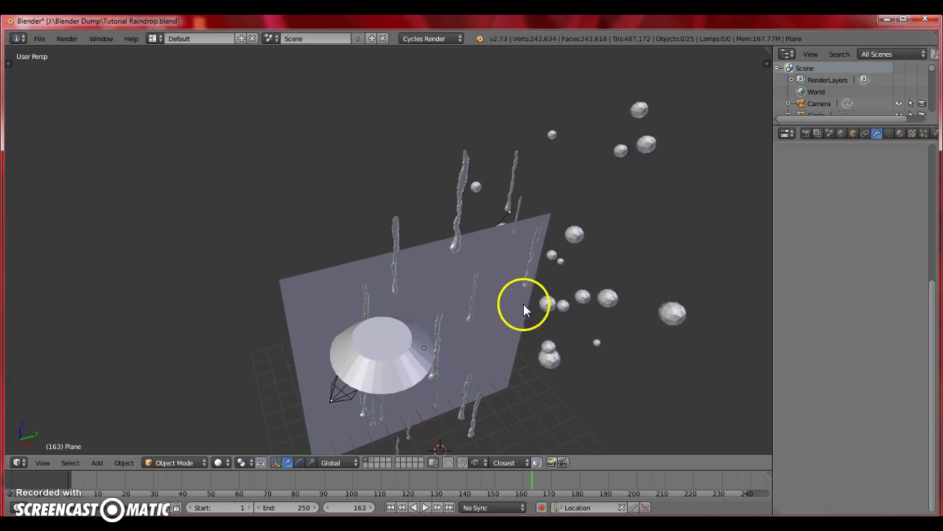
middle_drag(434, 356, 393, 285)
scroll(400, 298, up, 3)
scroll(407, 332, down, 3)
scroll(400, 304, up, 2)
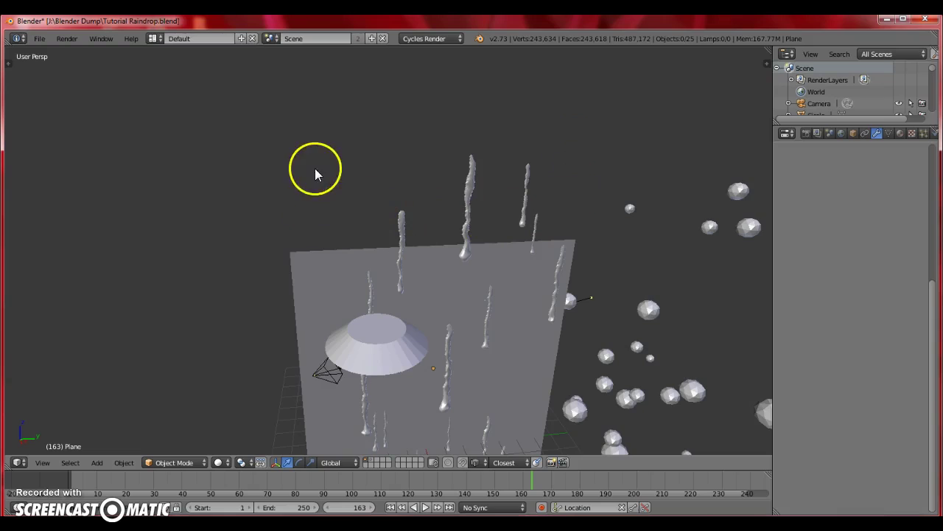
middle_drag(535, 136, 436, 267)
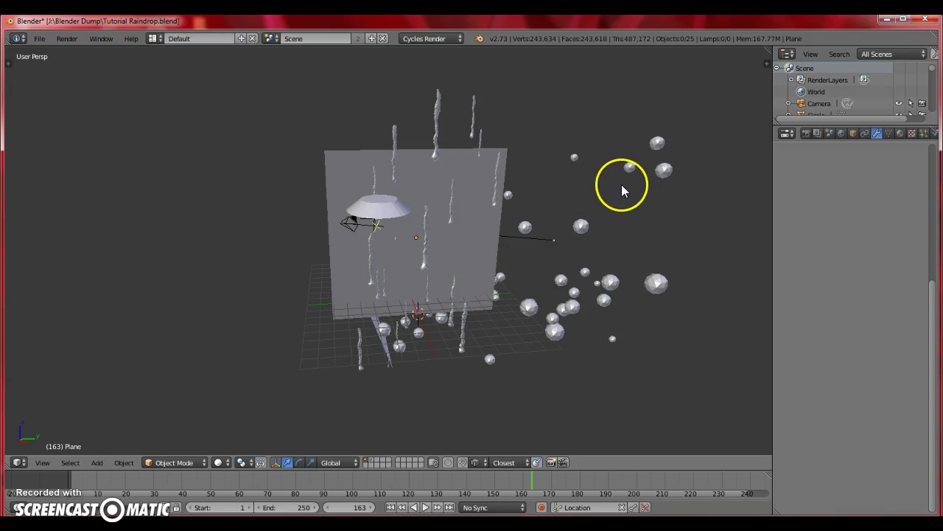
Apply the glass plane's Dynamic Paint modifier from the Modifiers tab
click(878, 134)
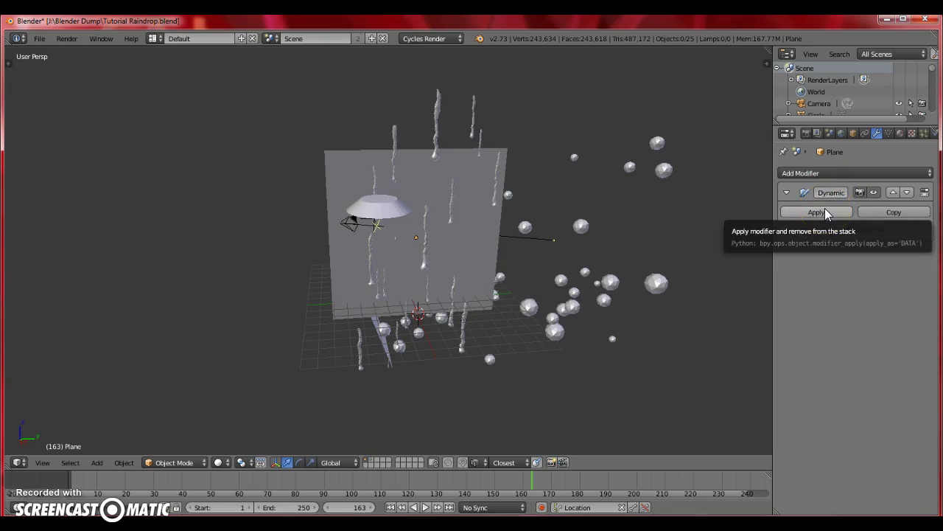
click(825, 210)
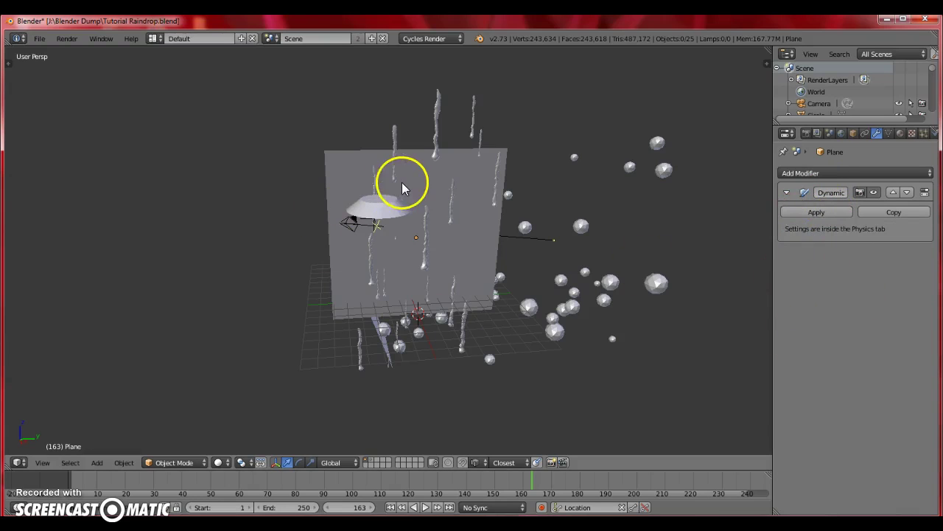
scroll(410, 171, up, 2)
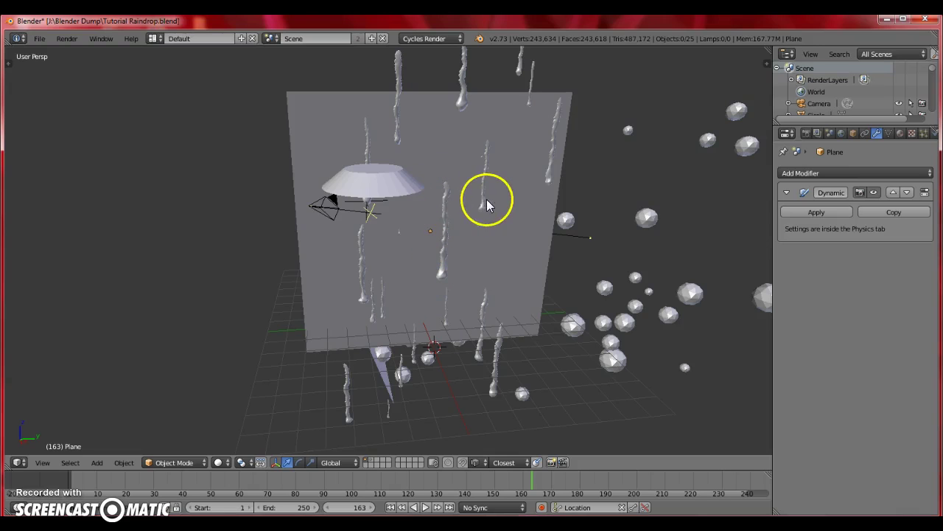
scroll(401, 246, up, 6)
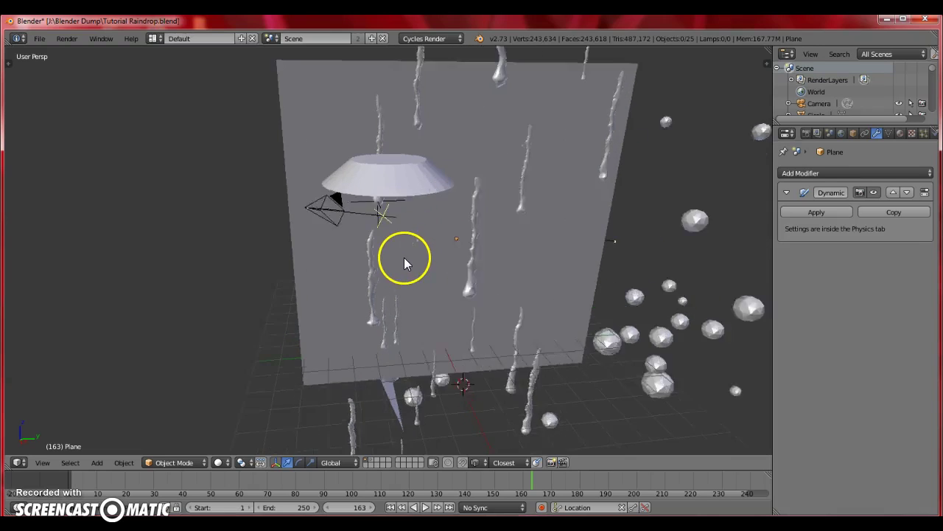
scroll(413, 191, down, 4)
scroll(409, 110, up, 5)
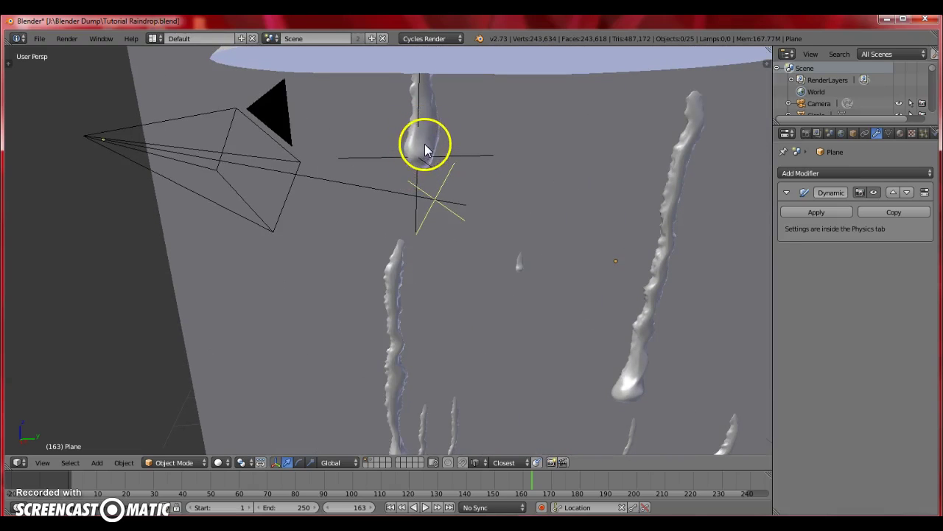
Deselect the plane and orbit around it to inspect the raindrop drips and cone
right_click(207, 154)
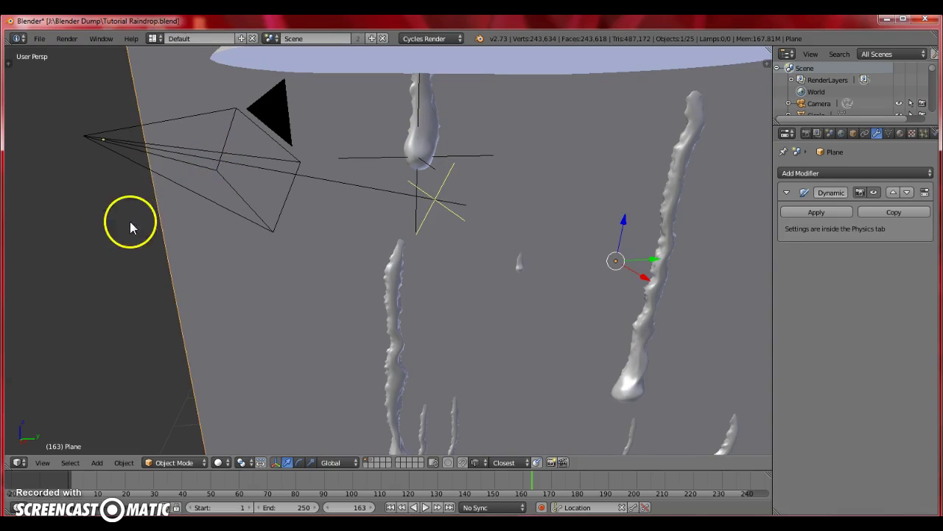
key(a)
scroll(183, 273, down, 8)
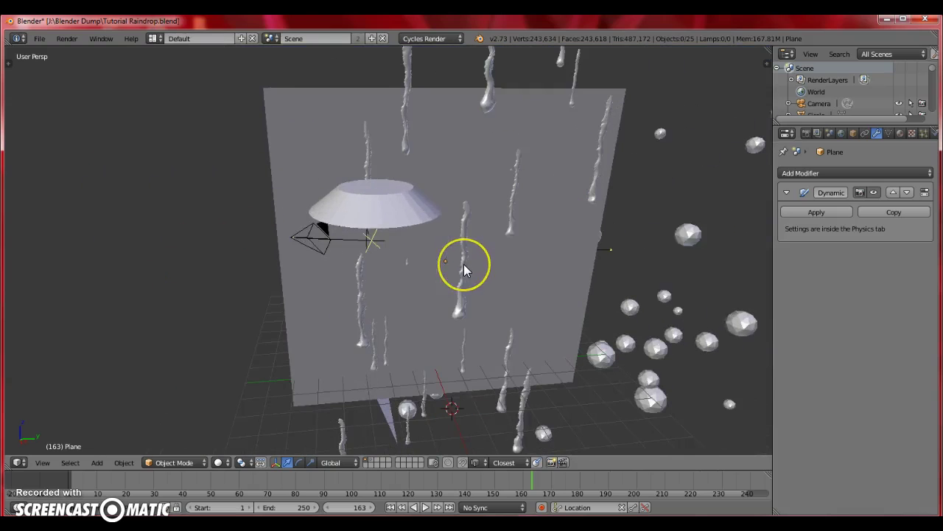
scroll(464, 264, down, 2)
middle_drag(464, 264, 467, 275)
scroll(467, 276, down, 1)
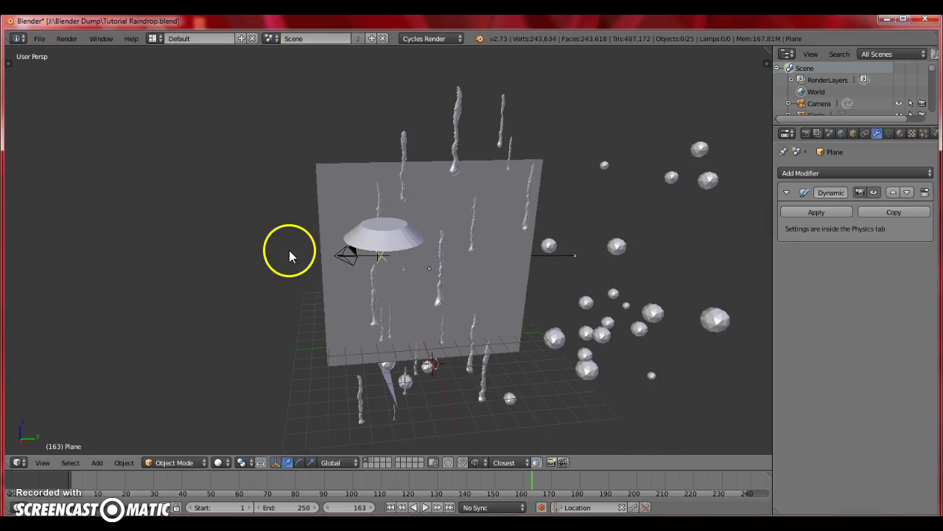
scroll(284, 247, up, 1)
middle_drag(277, 247, 371, 269)
middle_drag(399, 298, 401, 316)
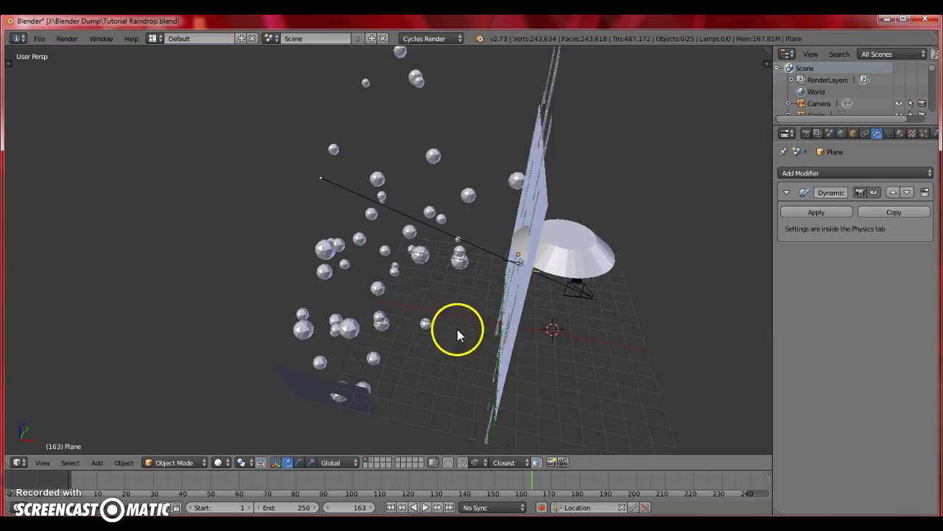
middle_drag(457, 329, 343, 373)
middle_drag(451, 350, 440, 307)
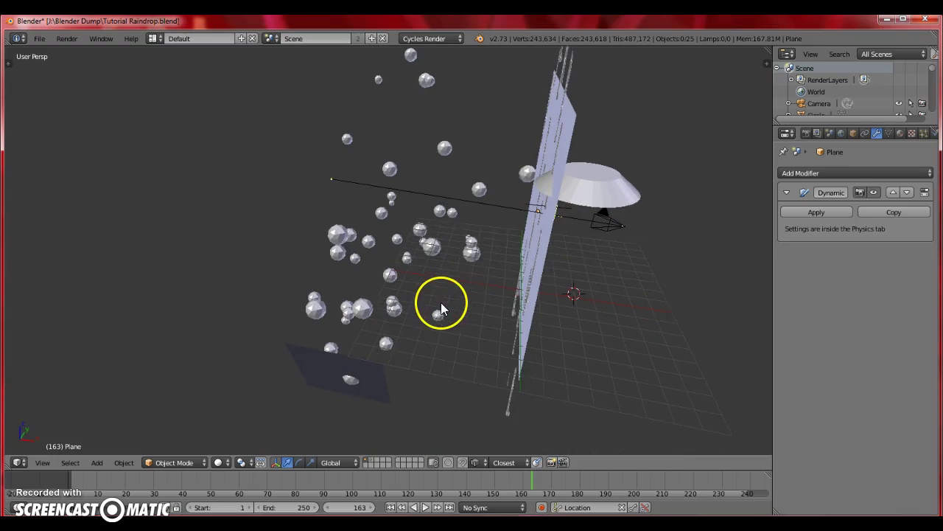
middle_drag(411, 344, 372, 343)
Select emitter Plane.002, show the layer with four icospheres and a drip streak, and select an icosphere
right_click(375, 353)
scroll(389, 343, down, 2)
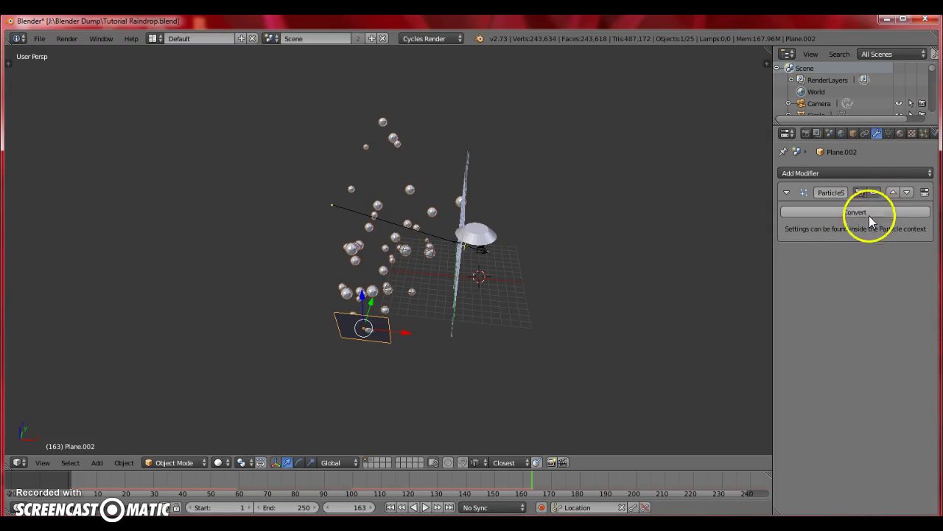
middle_drag(501, 342, 404, 288)
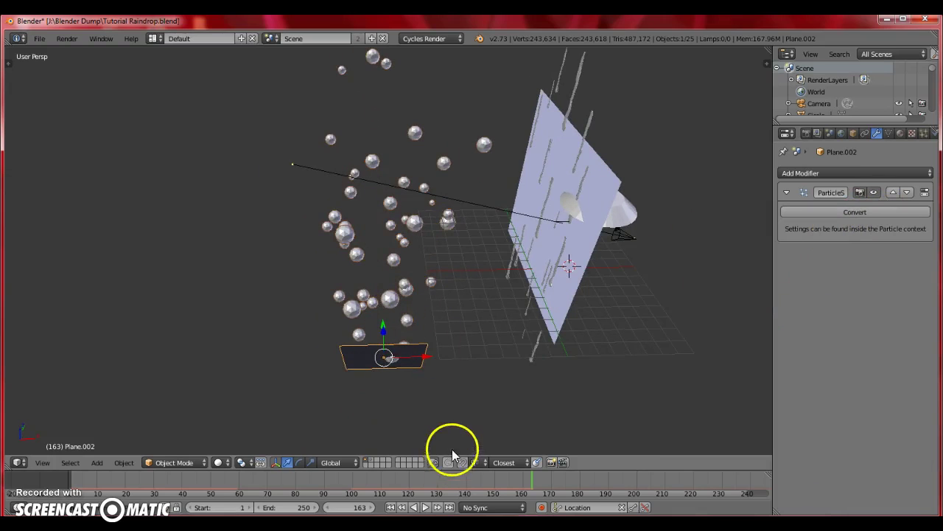
click(370, 458)
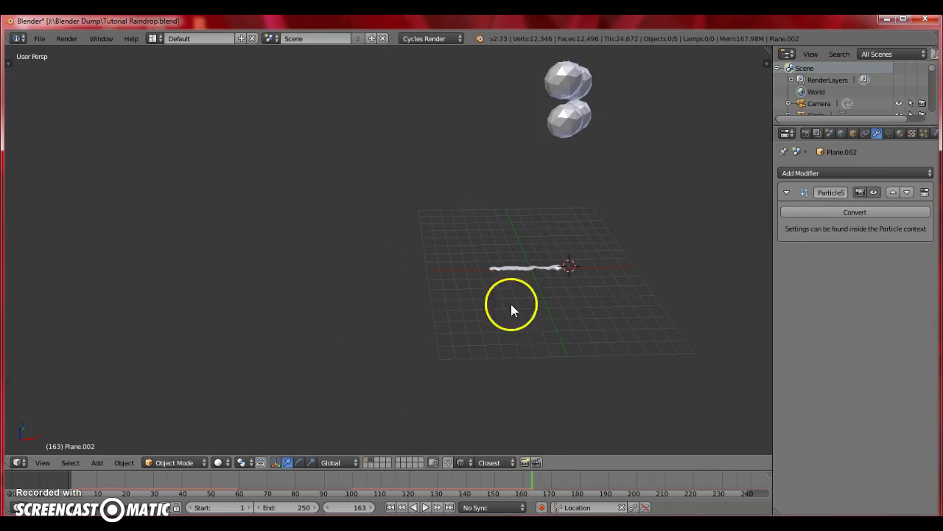
mouse_move(512, 308)
middle_down()
mouse_move(479, 362)
mouse_move(474, 278)
mouse_move(400, 267)
mouse_move(407, 234)
middle_up()
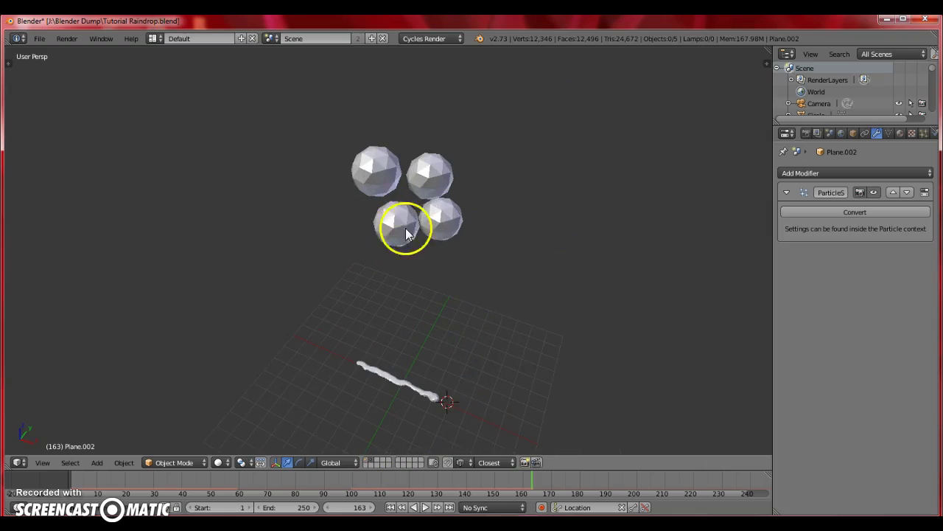
right_click(394, 229)
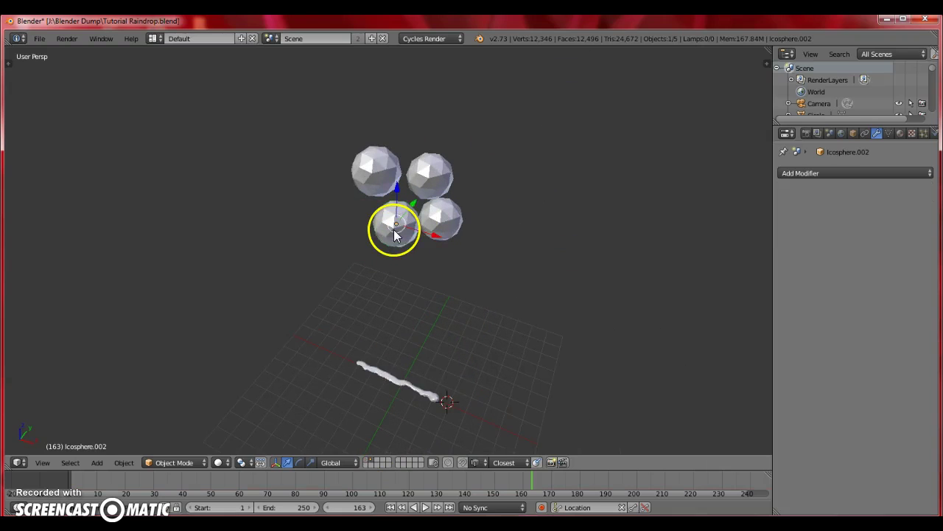
Check each icosphere's coloured volume Emission material, e.g. orange Material.001 at strength 5.000
click(901, 133)
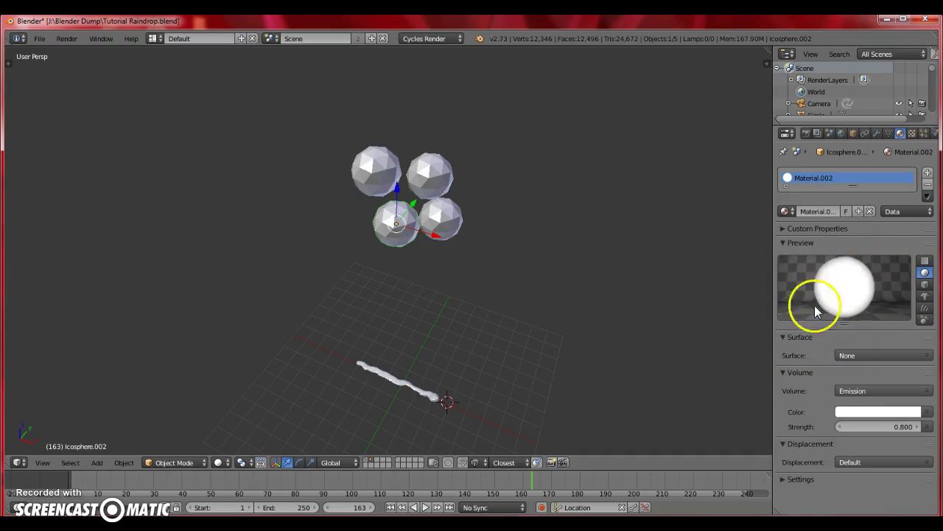
shift+middle_drag(567, 273, 553, 276)
right_click(438, 229)
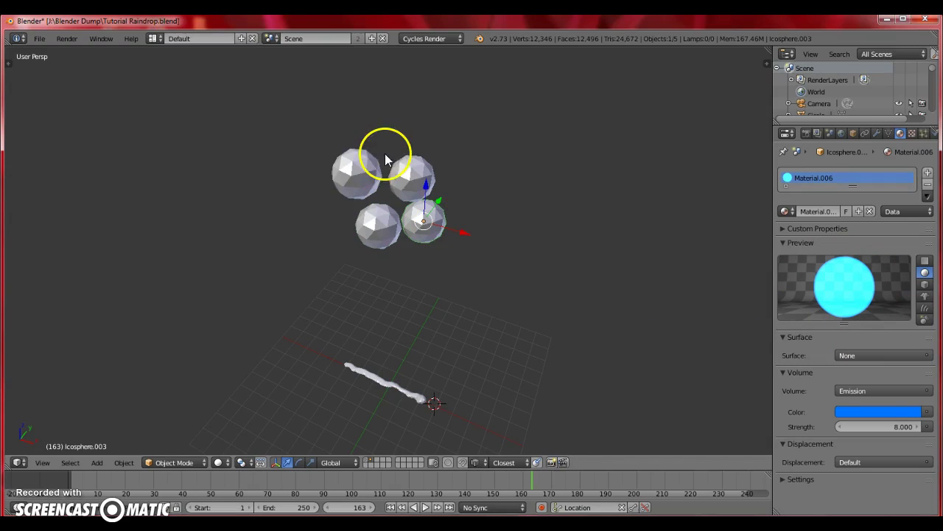
right_click(404, 173)
right_click(364, 176)
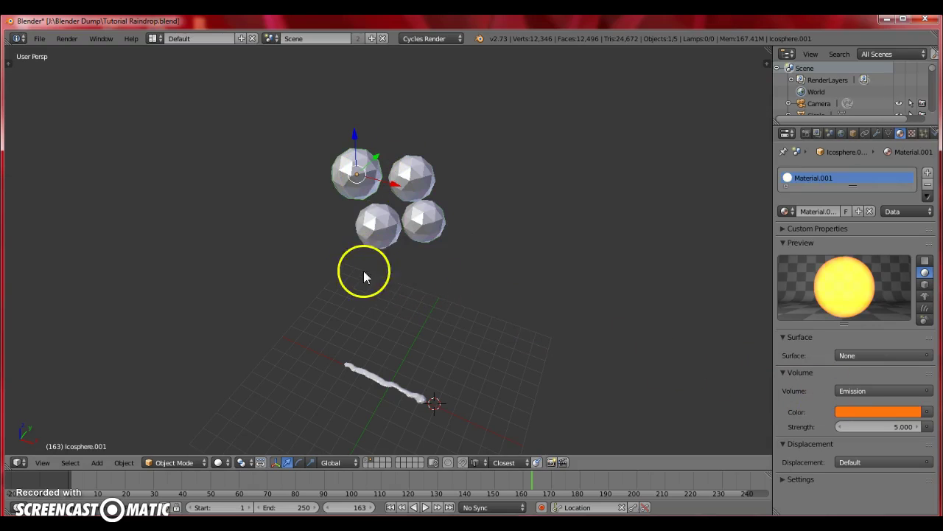
mouse_move(391, 232)
middle_down()
mouse_move(380, 293)
mouse_move(323, 277)
mouse_move(369, 273)
mouse_move(352, 317)
mouse_move(359, 278)
mouse_move(370, 309)
mouse_move(355, 358)
mouse_move(398, 394)
mouse_move(328, 295)
mouse_move(331, 275)
middle_up()
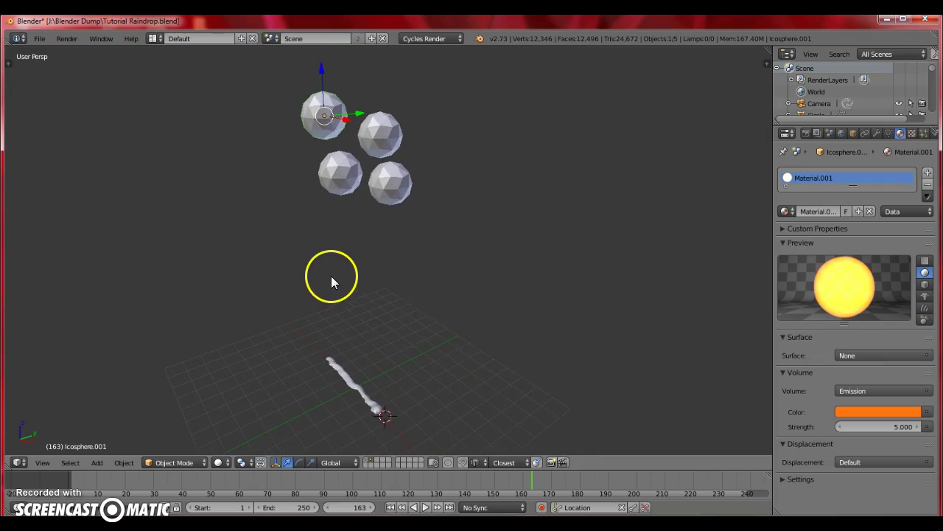
shift+middle_drag(327, 309, 351, 329)
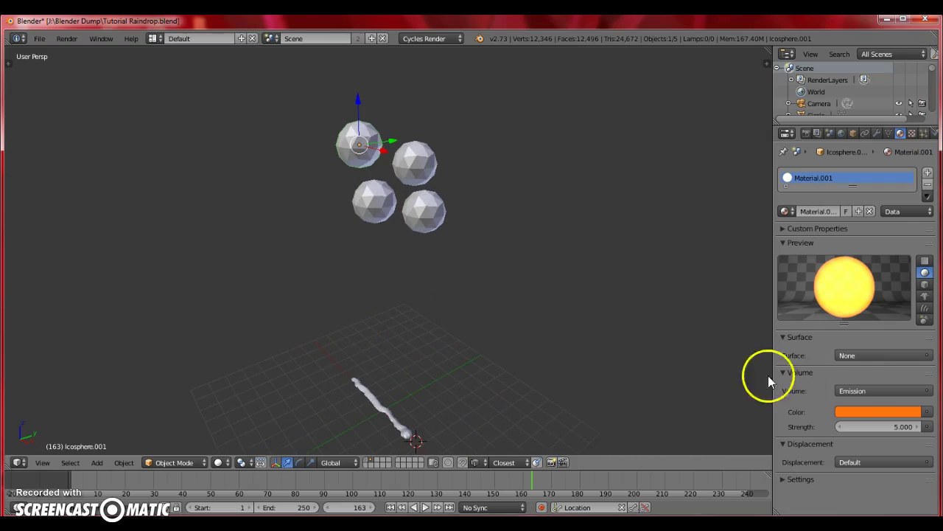
click(368, 462)
middle_drag(367, 331, 392, 214)
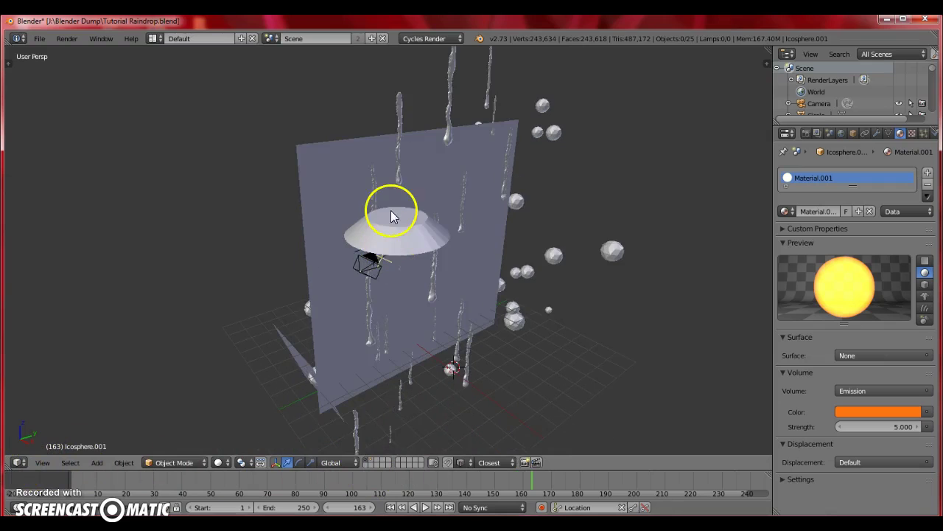
right_click(389, 247)
scroll(413, 284, up, 3)
middle_drag(532, 308, 425, 249)
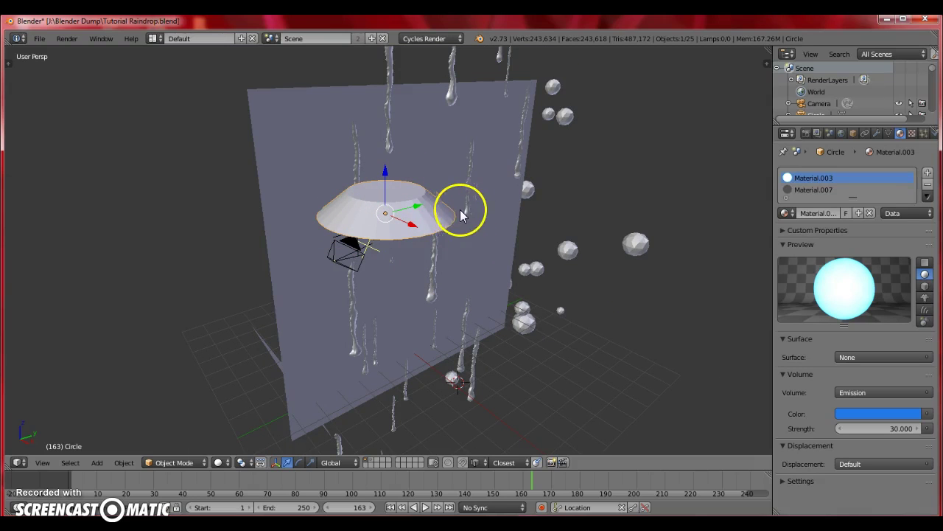
scroll(470, 282, up, 5)
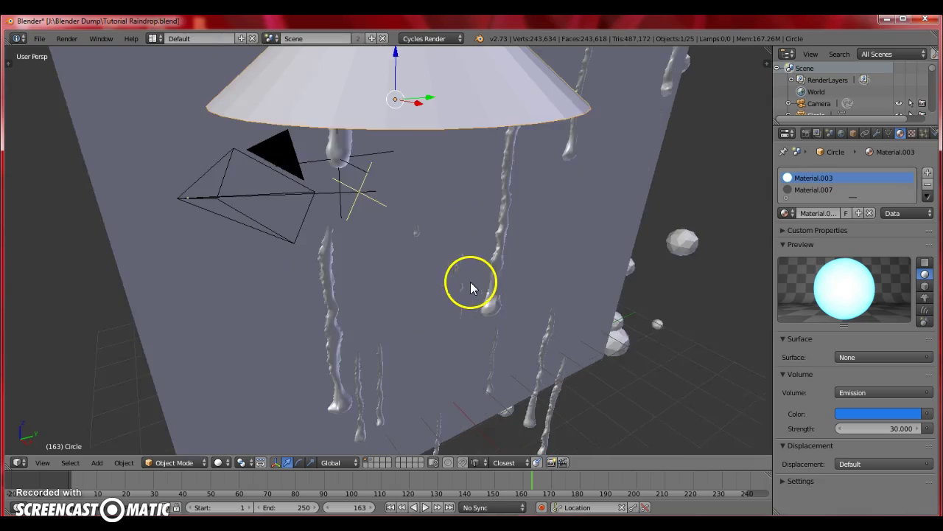
middle_drag(412, 306, 413, 314)
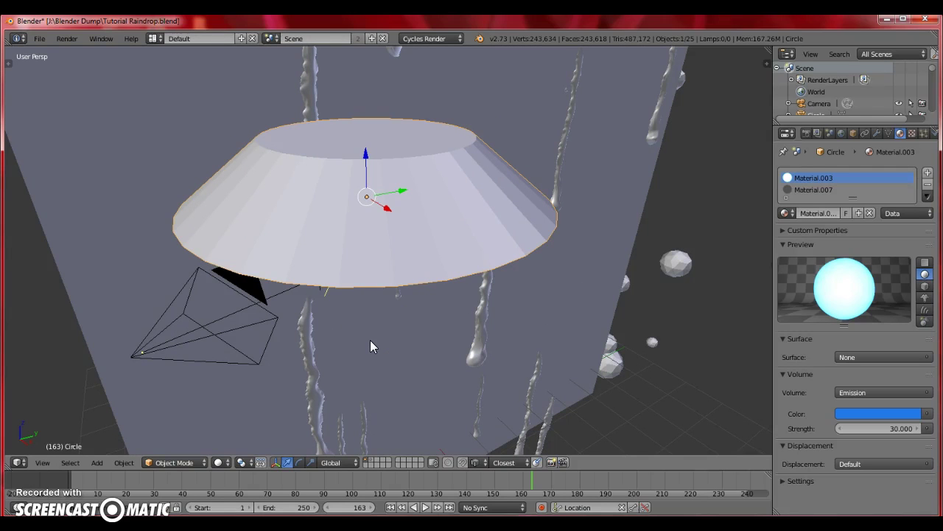
middle_drag(371, 341, 419, 305)
scroll(404, 291, down, 3)
scroll(399, 296, down, 2)
scroll(420, 306, up, 8)
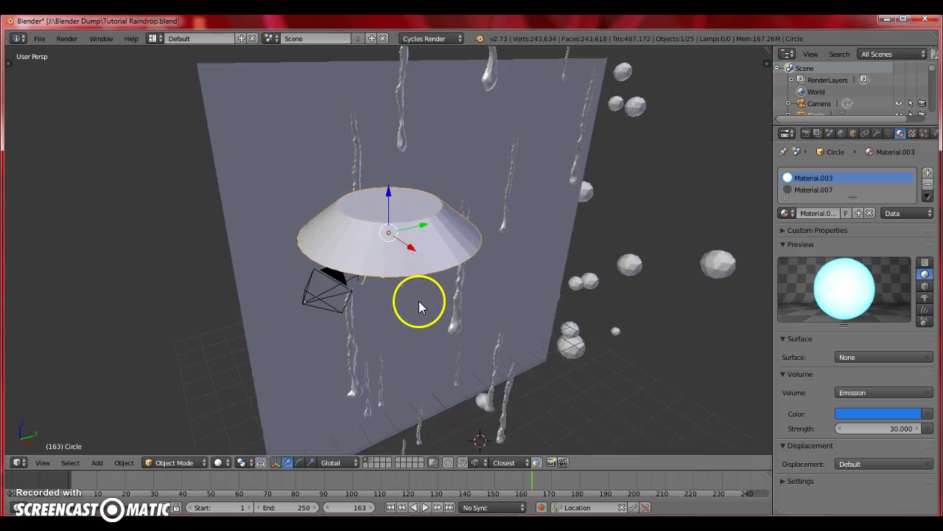
scroll(399, 266, up, 3)
scroll(398, 244, down, 6)
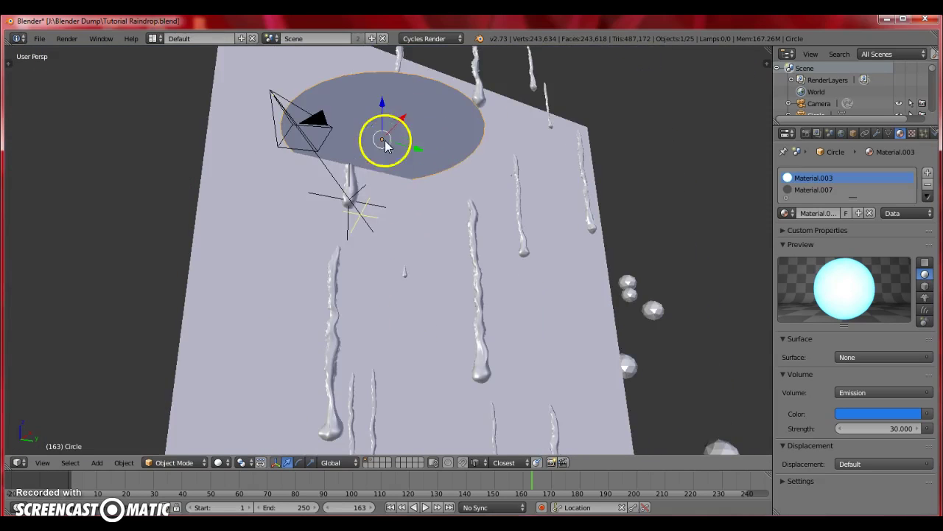
middle_drag(393, 187, 389, 242)
middle_drag(381, 361, 352, 322)
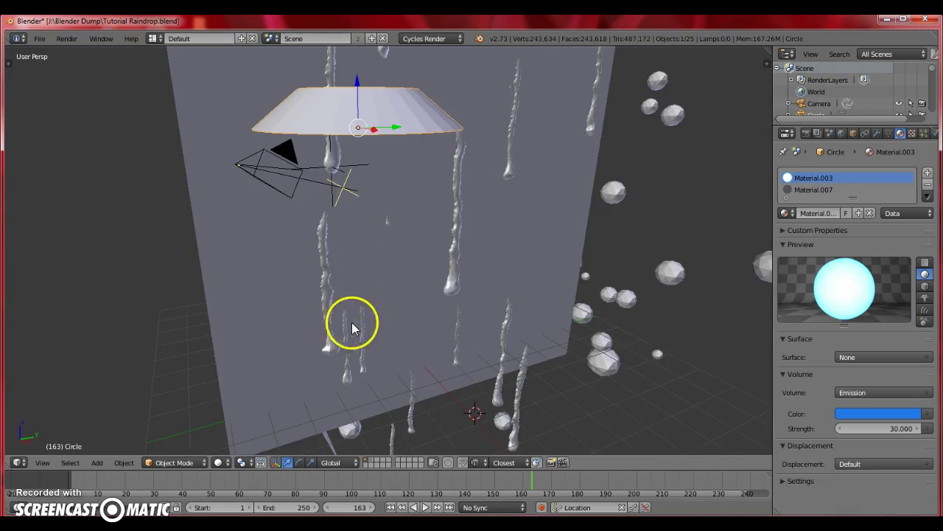
scroll(580, 252, down, 3)
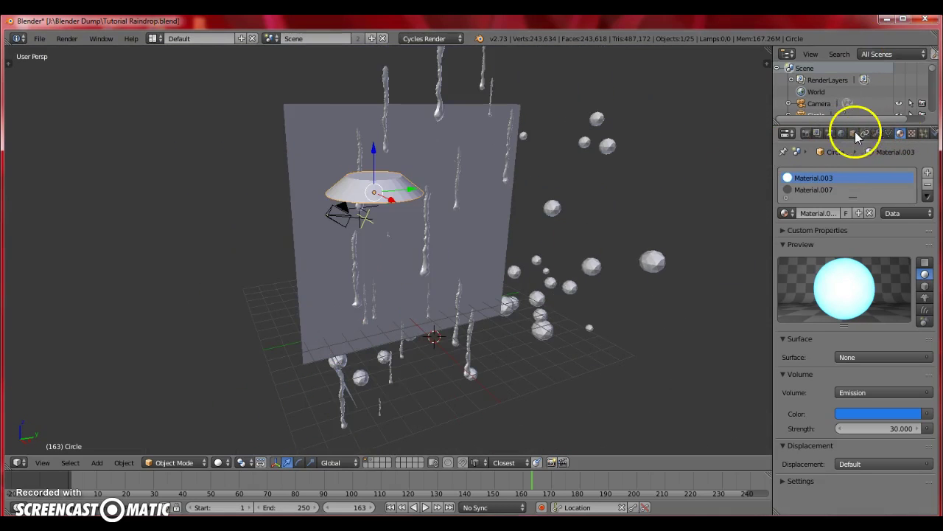
Show the World's City.jpg Mirror Ball environment texture settings
click(818, 133)
click(841, 133)
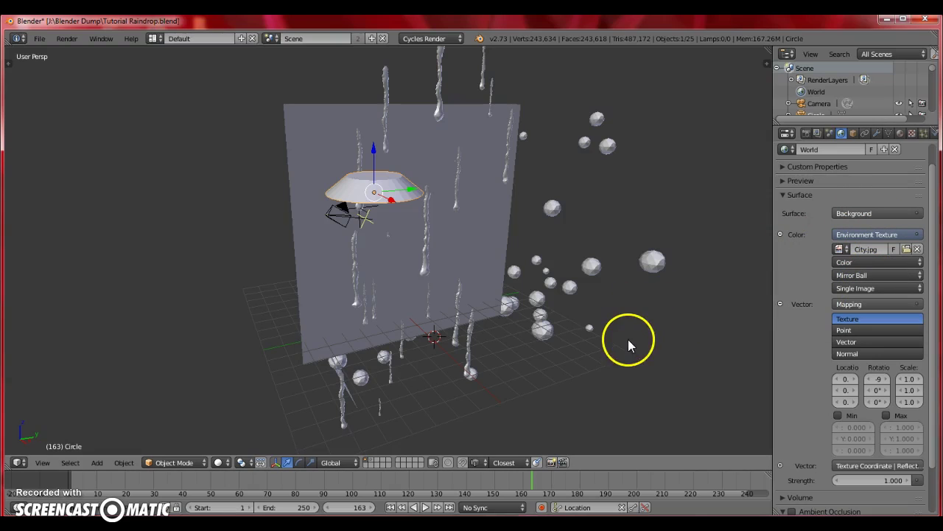
mouse_move(293, 336)
middle_down()
mouse_move(392, 348)
mouse_move(411, 375)
mouse_move(317, 436)
middle_up()
Set viewport shading to Rendered for a live Cycles preview of the rain-streaked pane
click(218, 462)
click(224, 436)
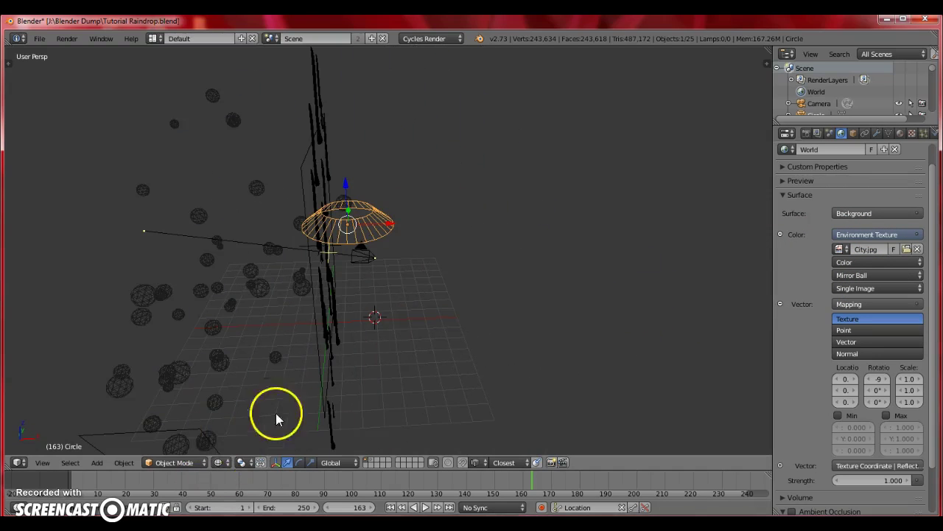
click(217, 462)
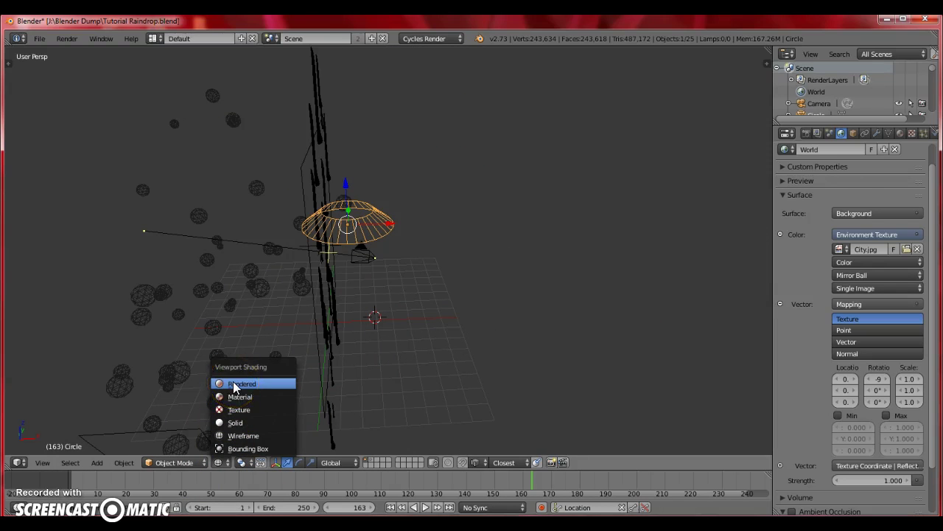
click(234, 384)
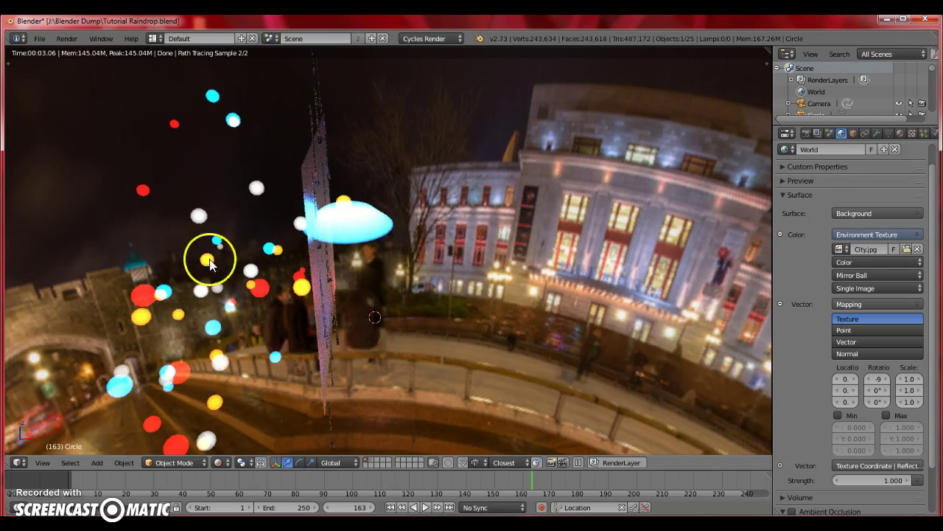
middle_drag(373, 367, 242, 336)
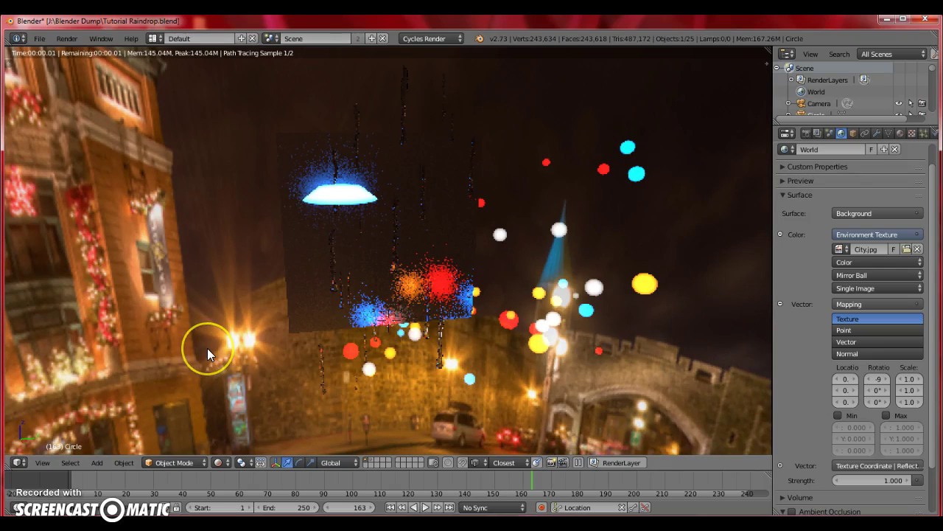
key(z)
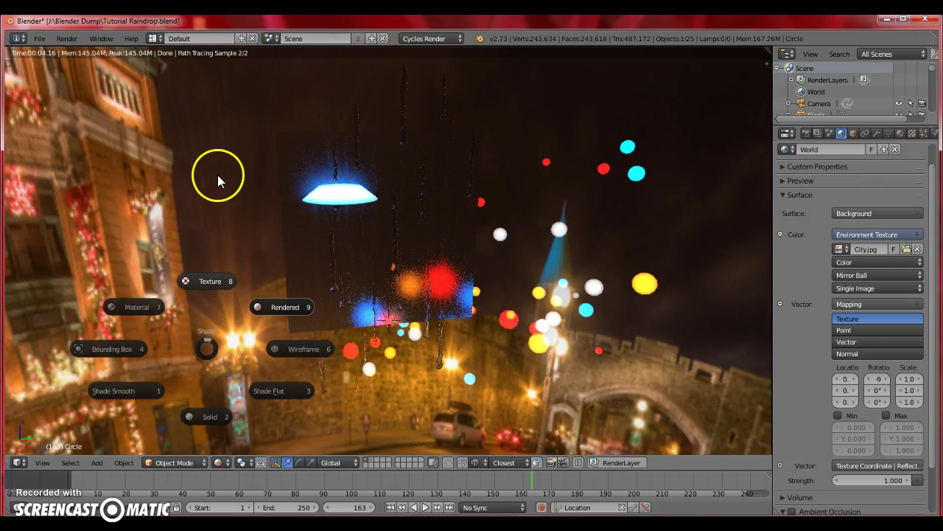
key(2)
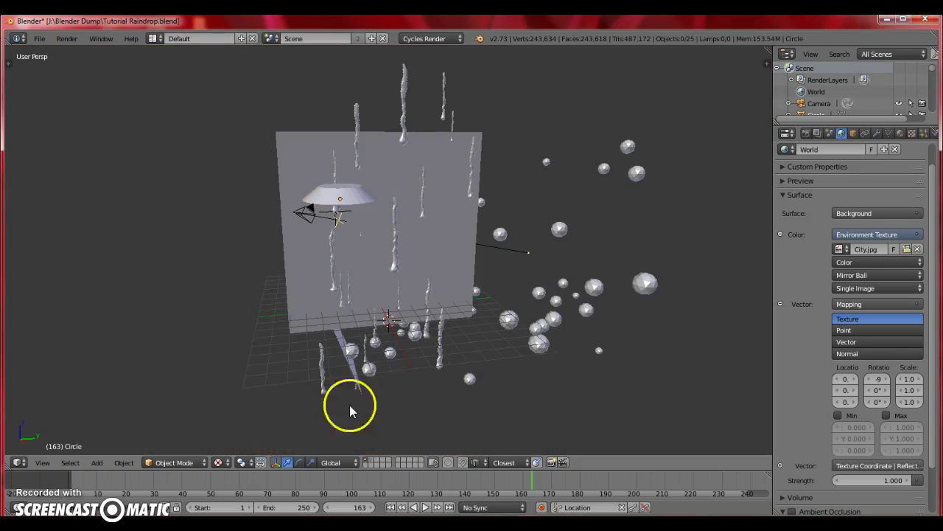
click(219, 464)
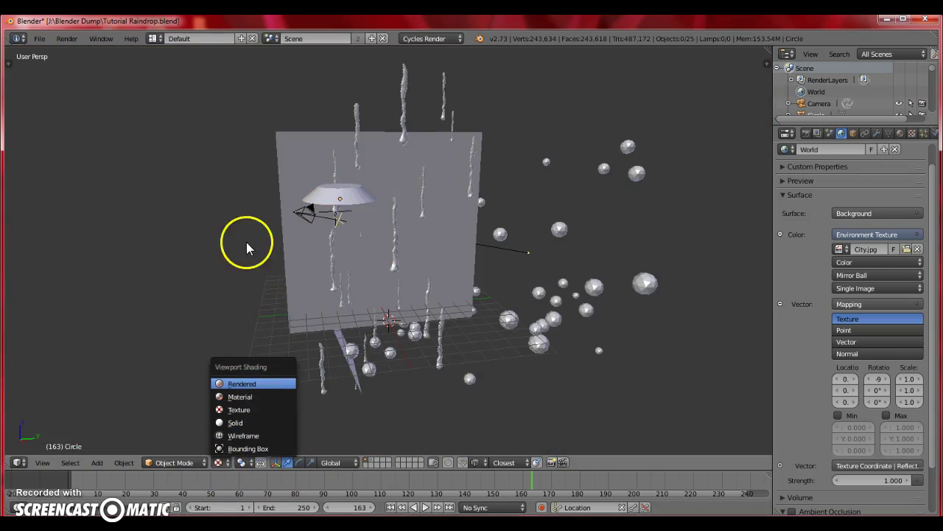
click(291, 383)
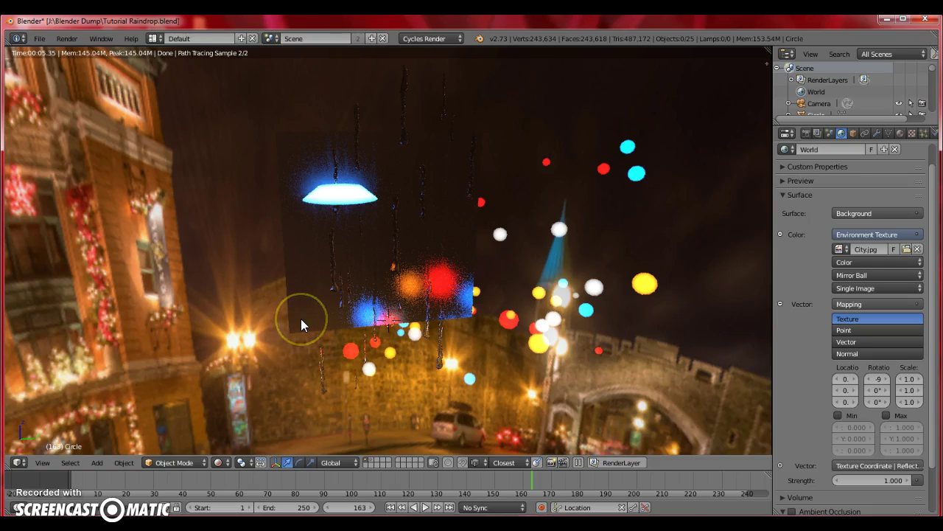
scroll(282, 296, up, 2)
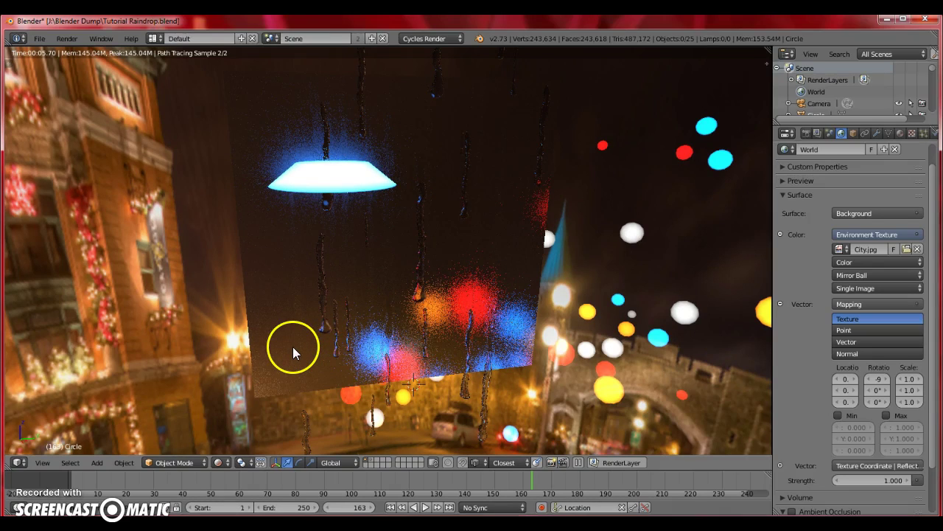
Return the viewport to Solid shading, face the pane, and select a raindrop object
click(220, 462)
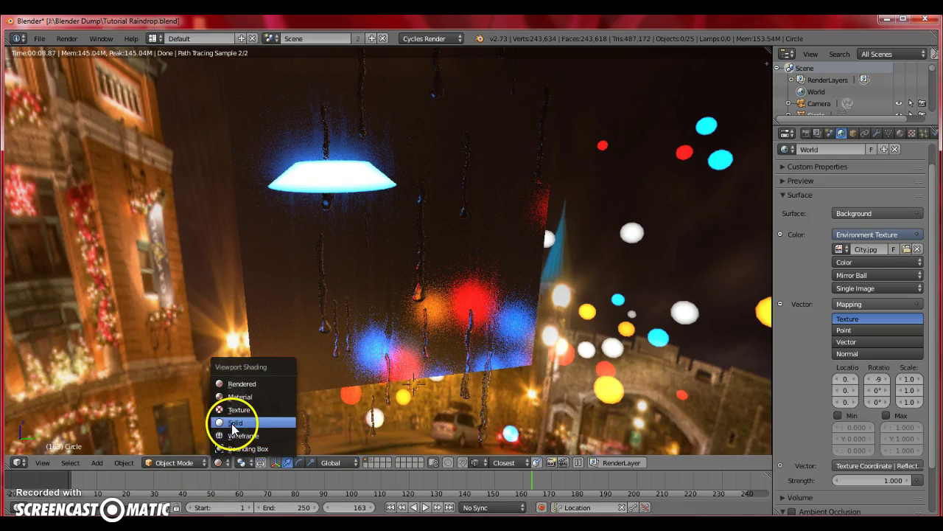
click(234, 422)
key(KP_6)
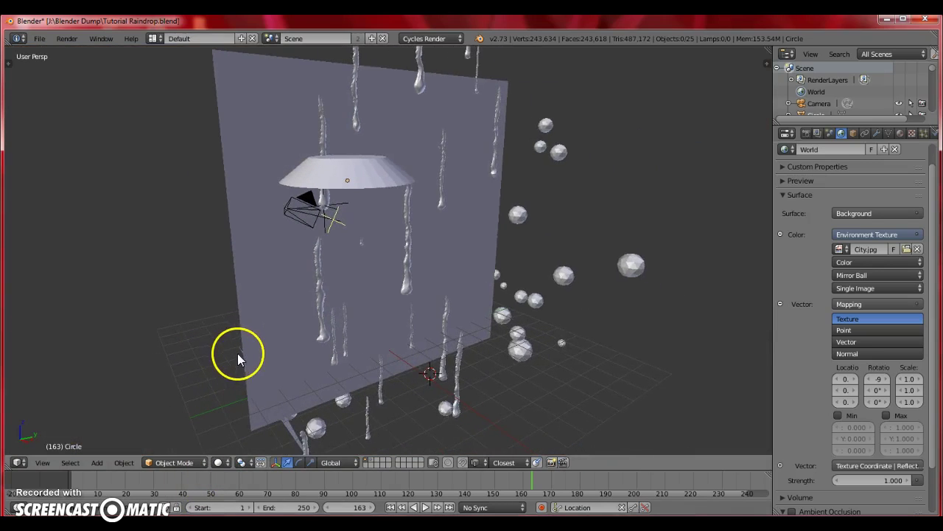
key(KP_6)
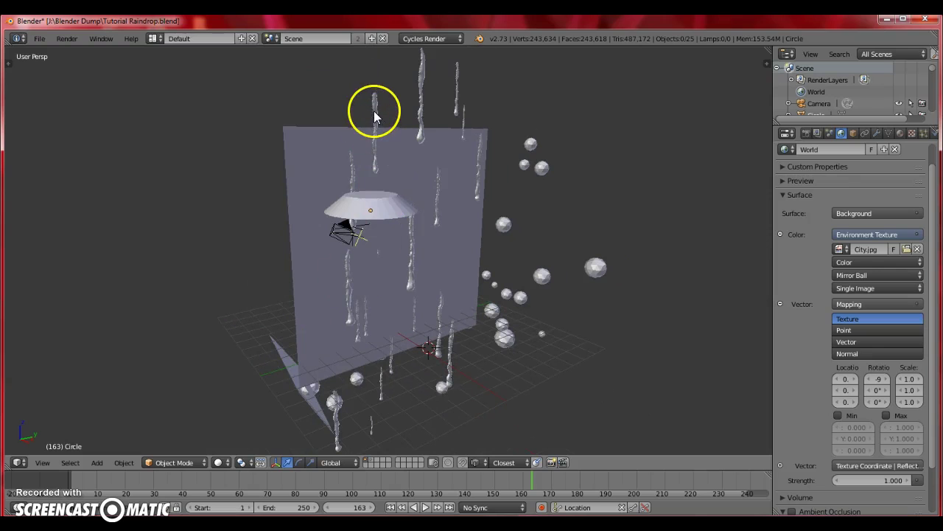
right_click(374, 111)
View the raindrop's glass shader nodes in the Node Editor, then return to the 3D View
click(18, 462)
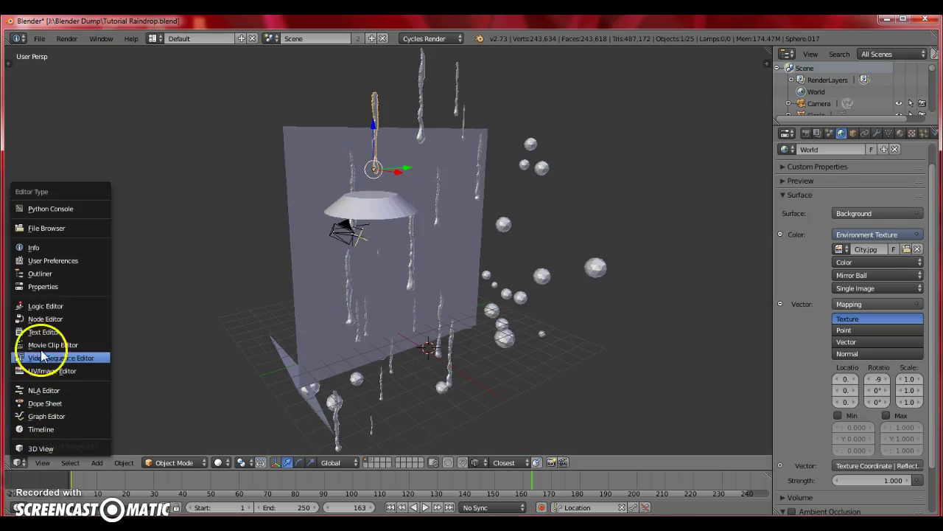
click(42, 318)
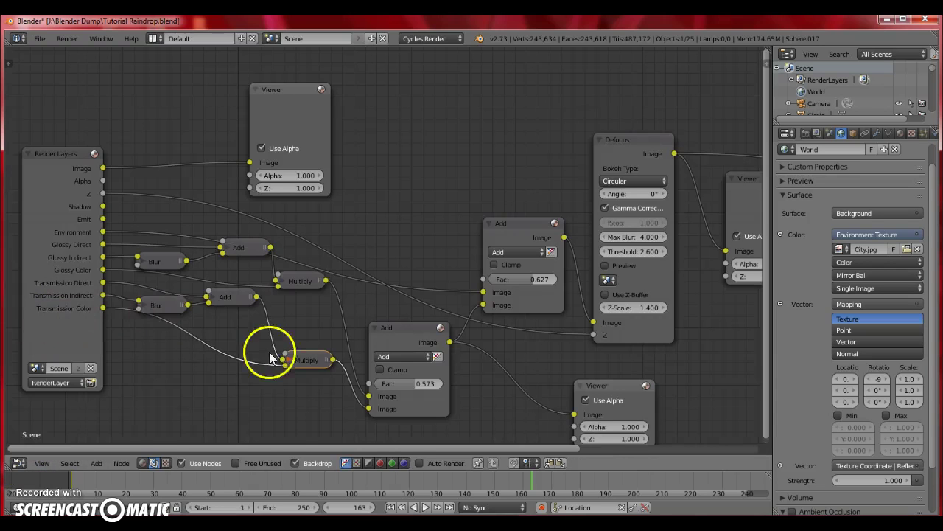
click(143, 463)
scroll(330, 326, up, 2)
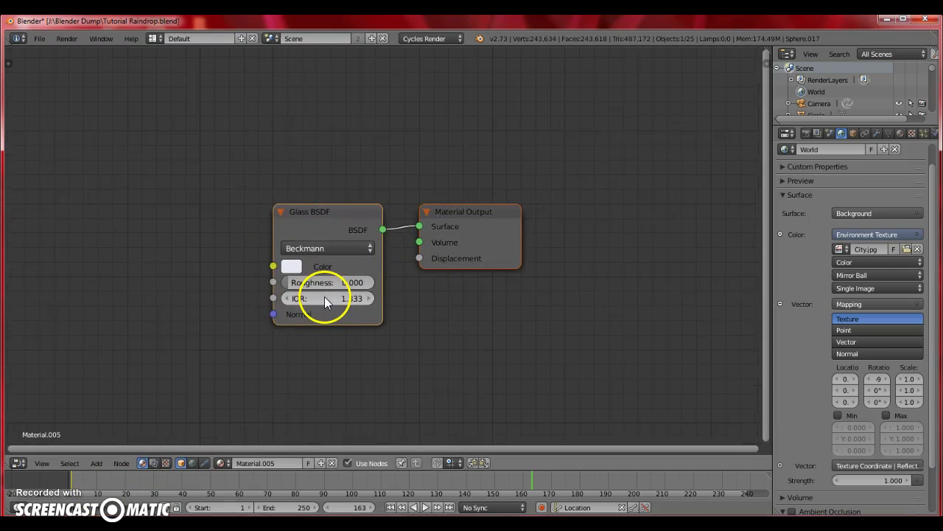
click(16, 463)
click(37, 451)
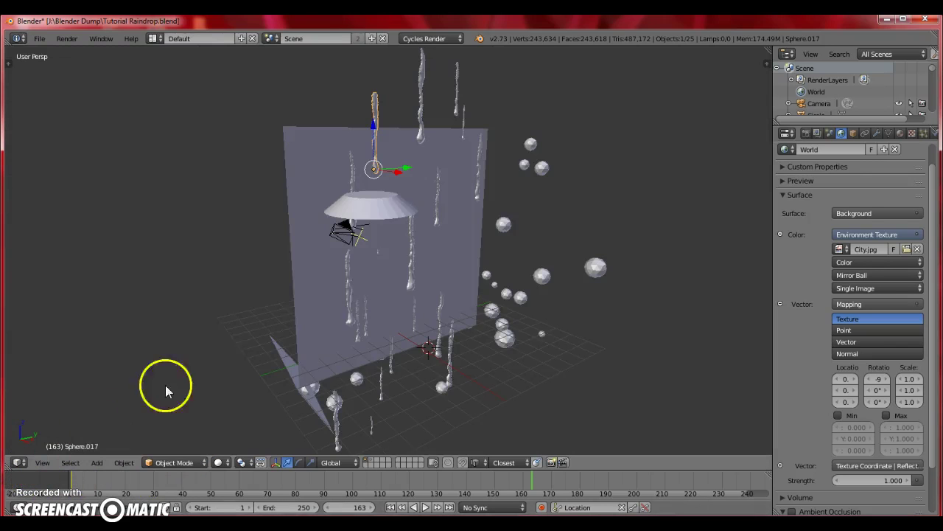
Select the glass pane, inspect Material.010's Glass BSDF node tree, then go back to 3D View
right_click(308, 290)
middle_drag(261, 302, 393, 311)
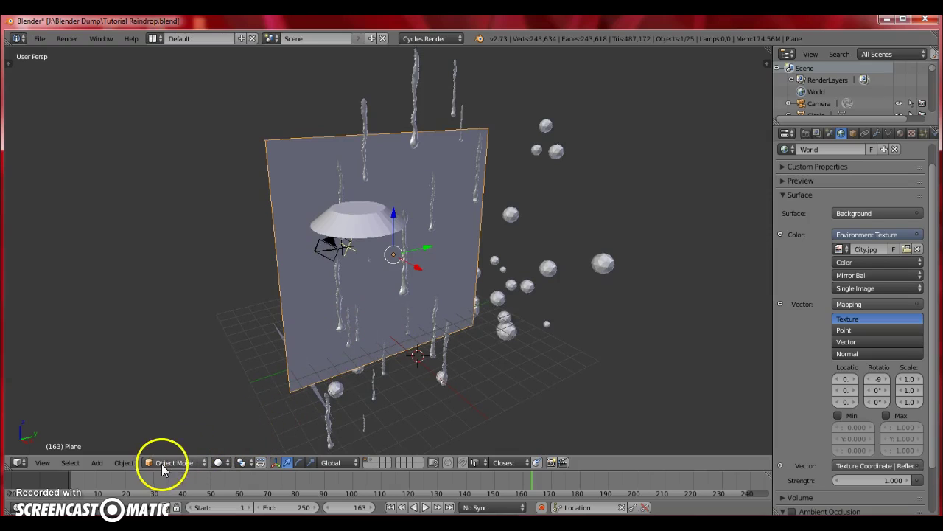
click(10, 465)
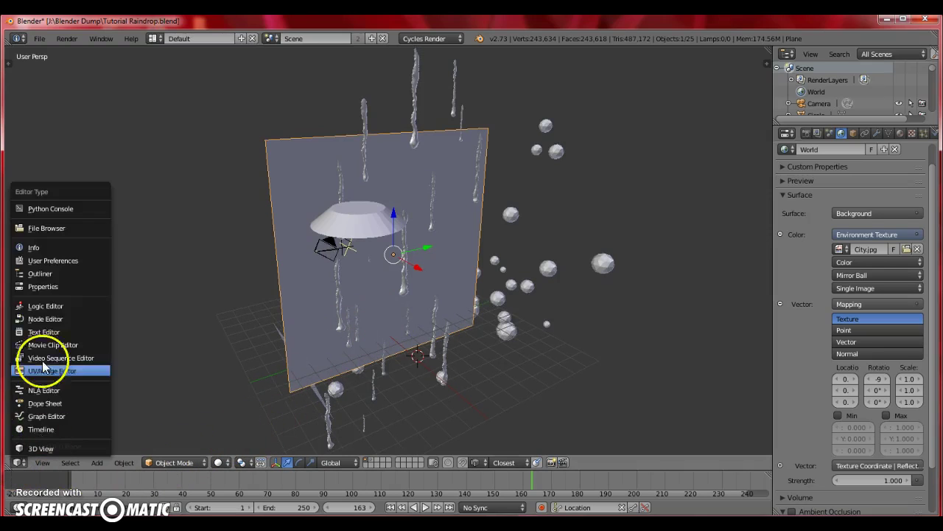
click(38, 321)
drag(502, 449, 413, 439)
drag(469, 448, 148, 448)
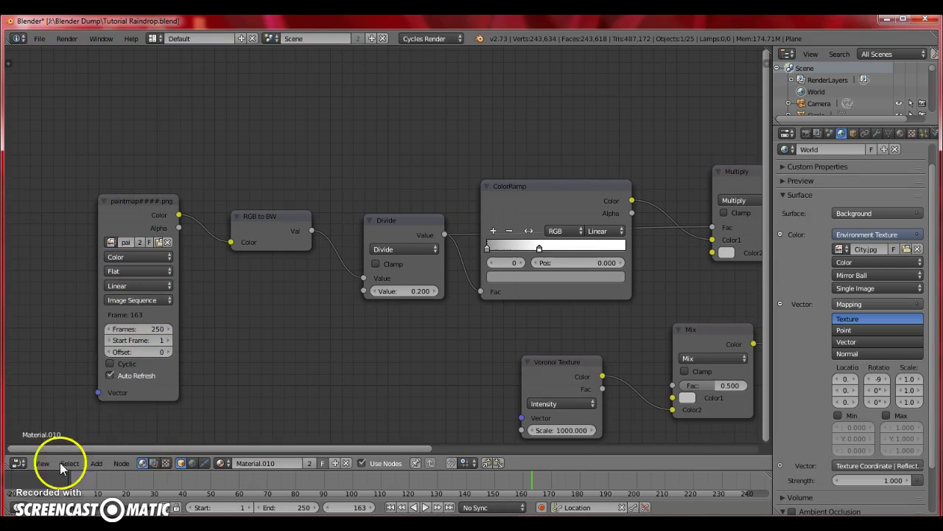
click(18, 463)
click(26, 445)
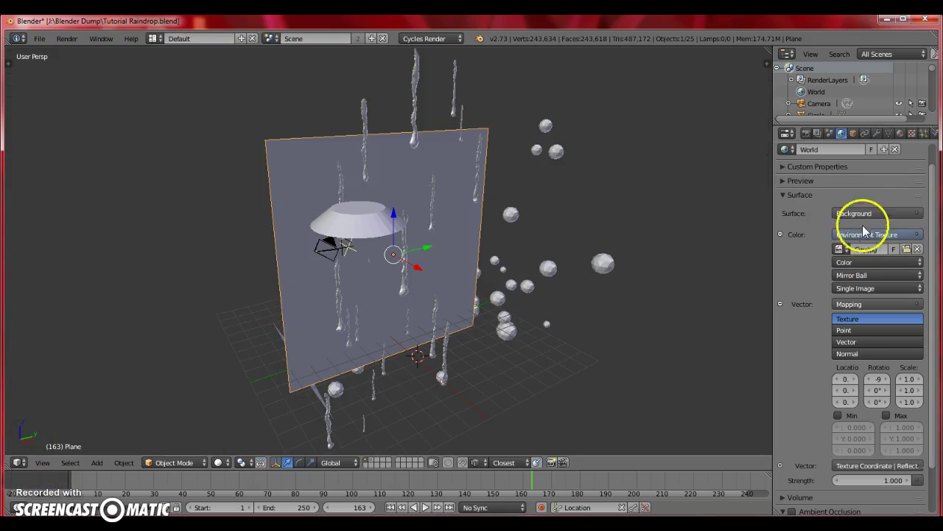
click(934, 134)
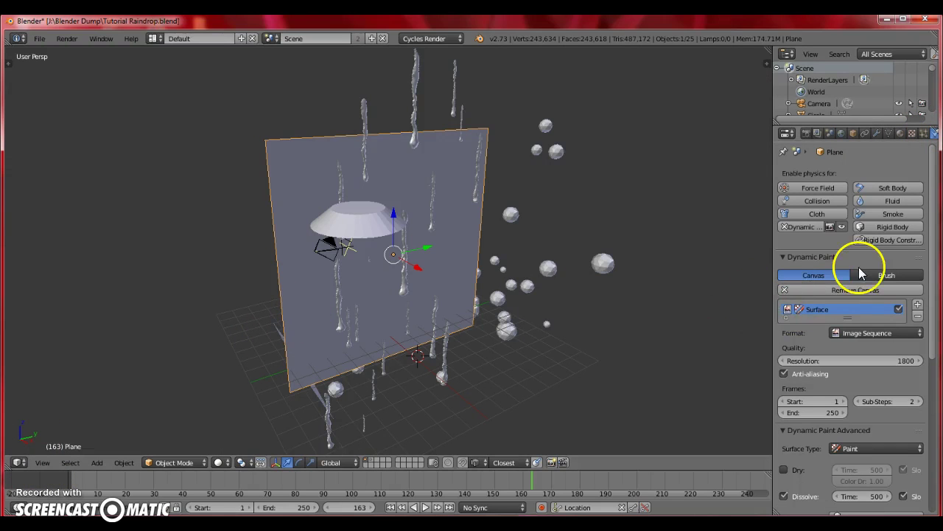
scroll(856, 309, down, 1)
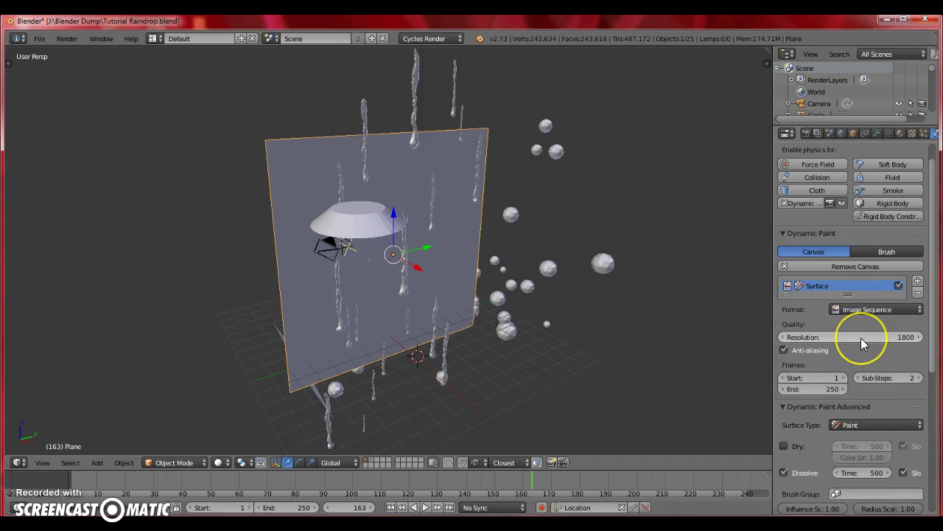
mouse_move(861, 337)
mouse_down()
mouse_move(875, 339)
mouse_move(850, 336)
mouse_up()
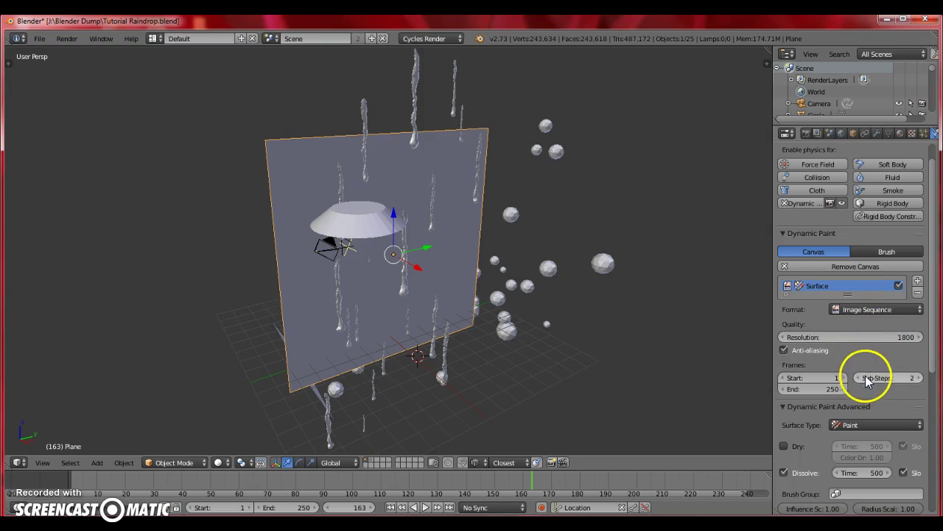
scroll(852, 354, down, 1)
scroll(852, 353, down, 5)
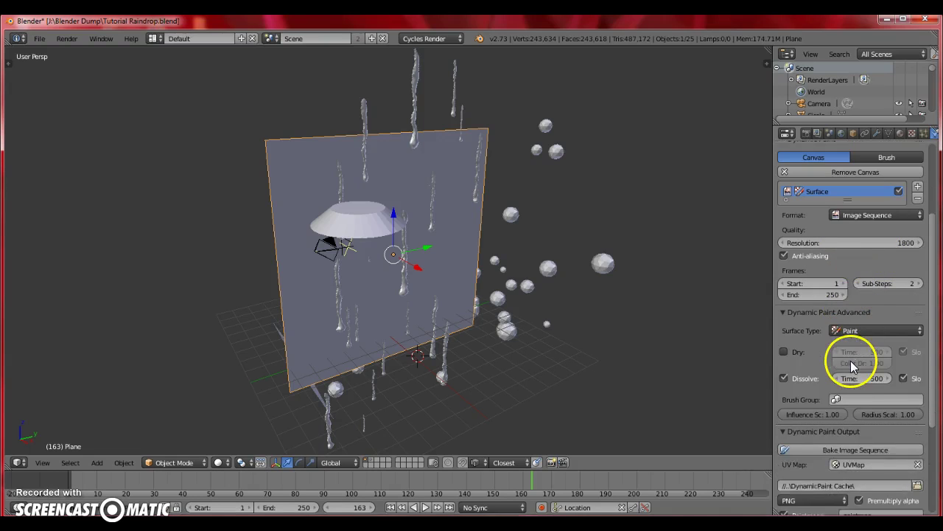
scroll(851, 398, down, 4)
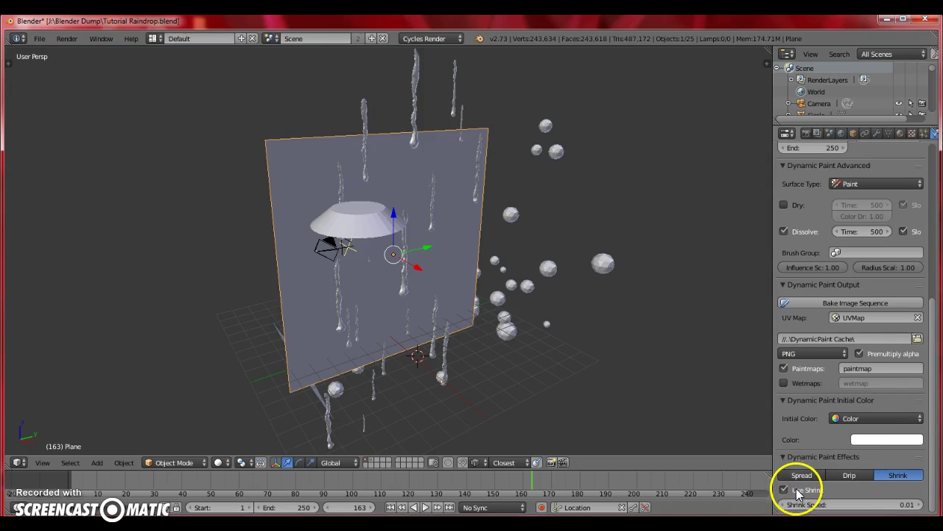
click(807, 491)
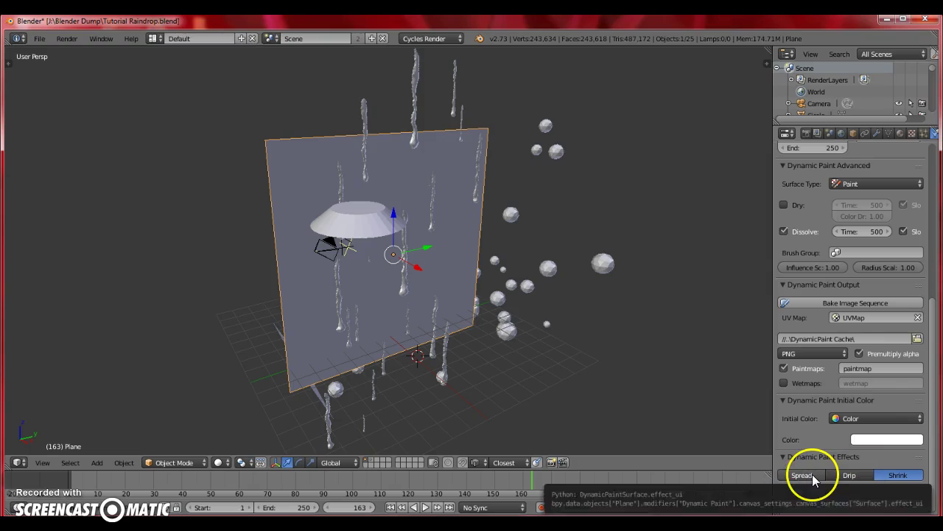
click(785, 489)
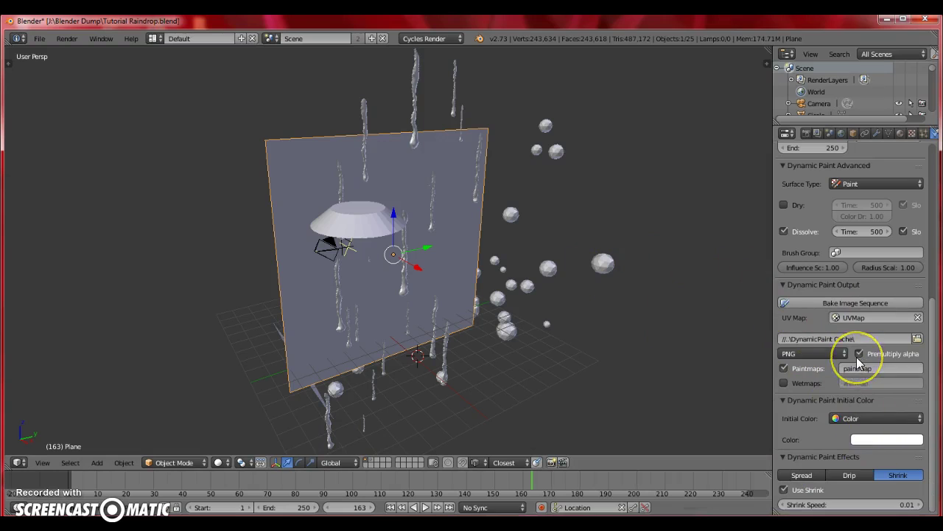
scroll(858, 361, up, 8)
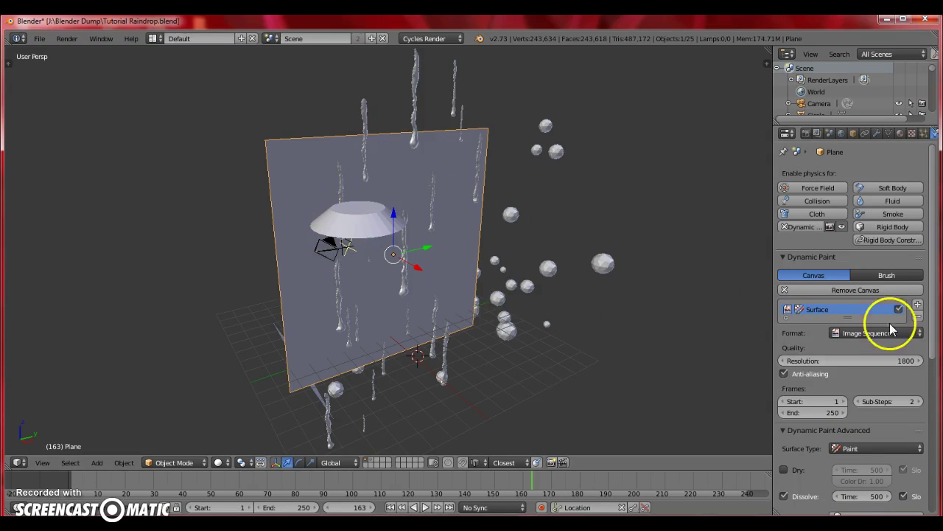
scroll(826, 367, down, 5)
scroll(848, 442, down, 1)
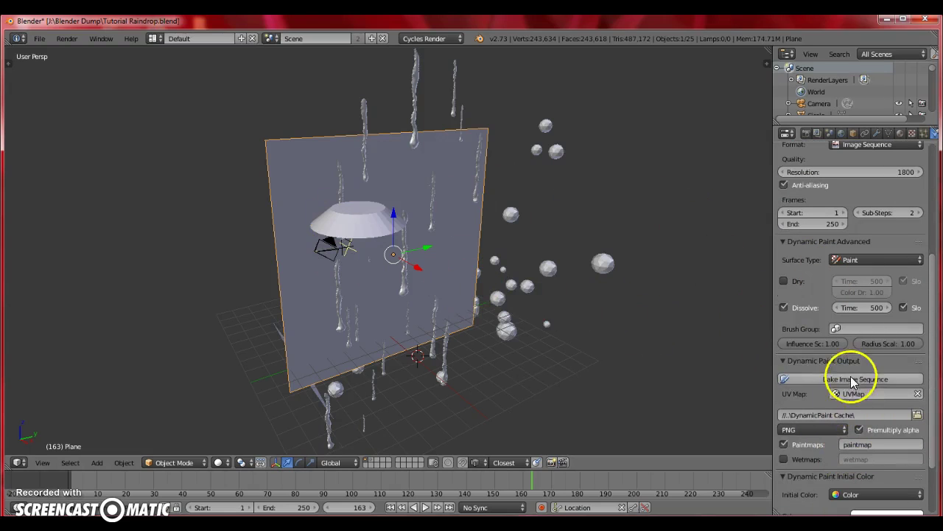
Switch the main view to Material.010's node tree and browse the image node's images
click(18, 463)
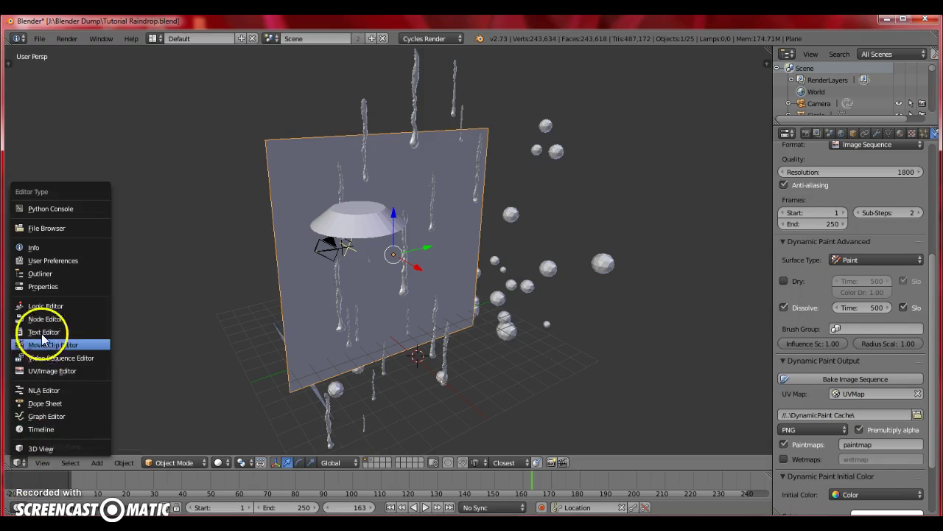
click(50, 316)
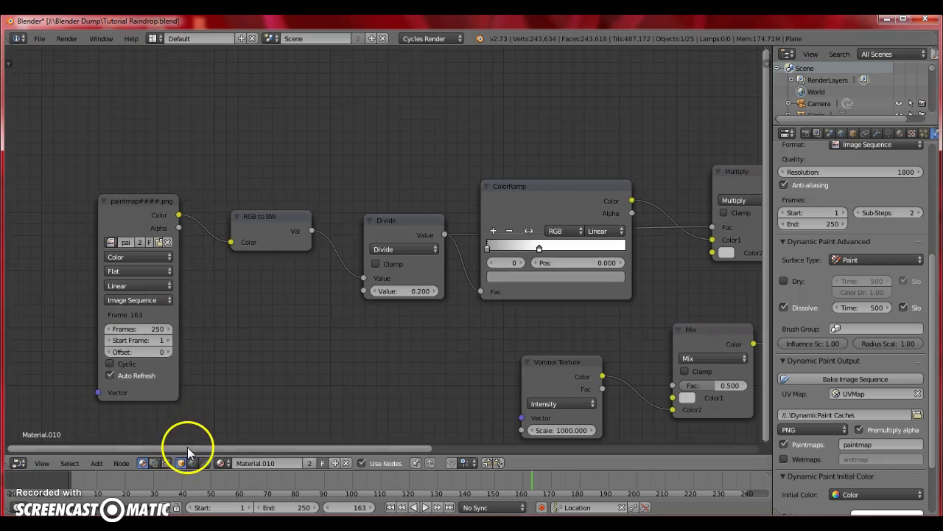
drag(188, 447, 131, 447)
scroll(173, 381, up, 1)
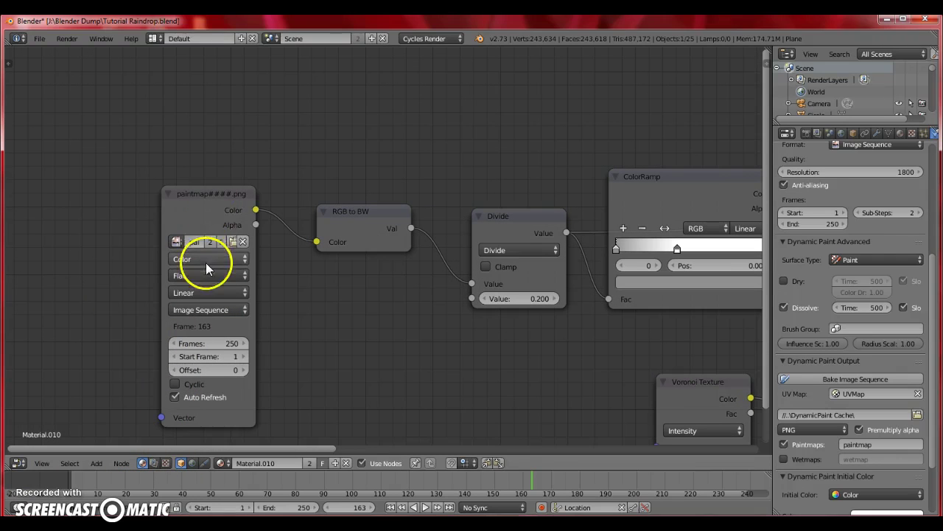
click(177, 241)
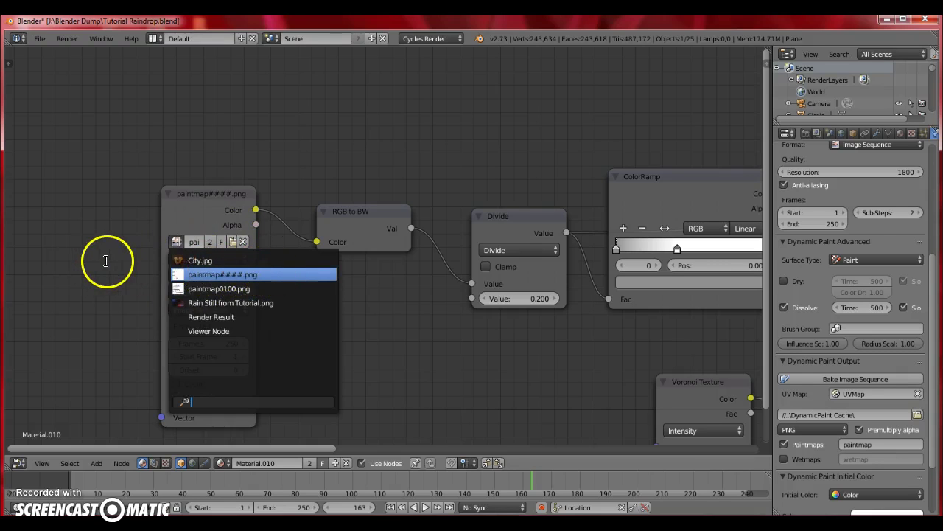
click(108, 262)
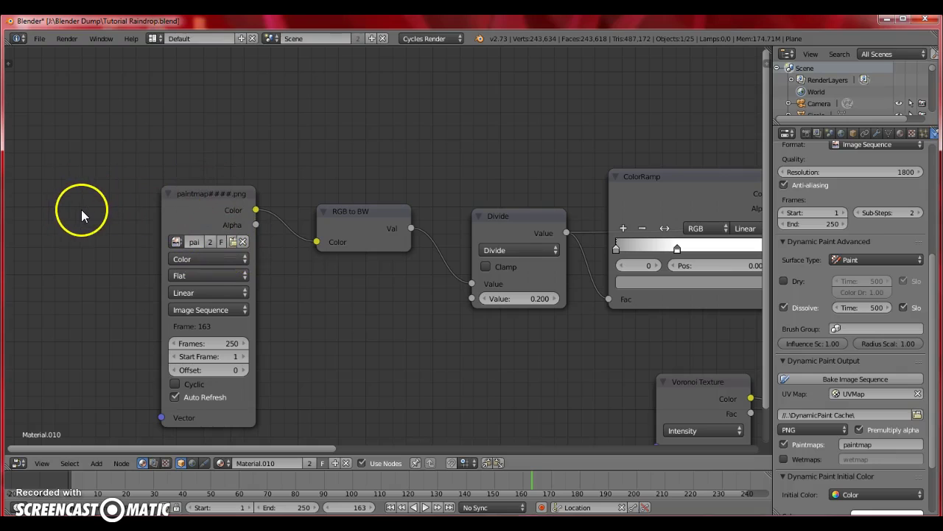
Add an Image Sequence texture node and import the paintmap PNG frames
key(shift+a)
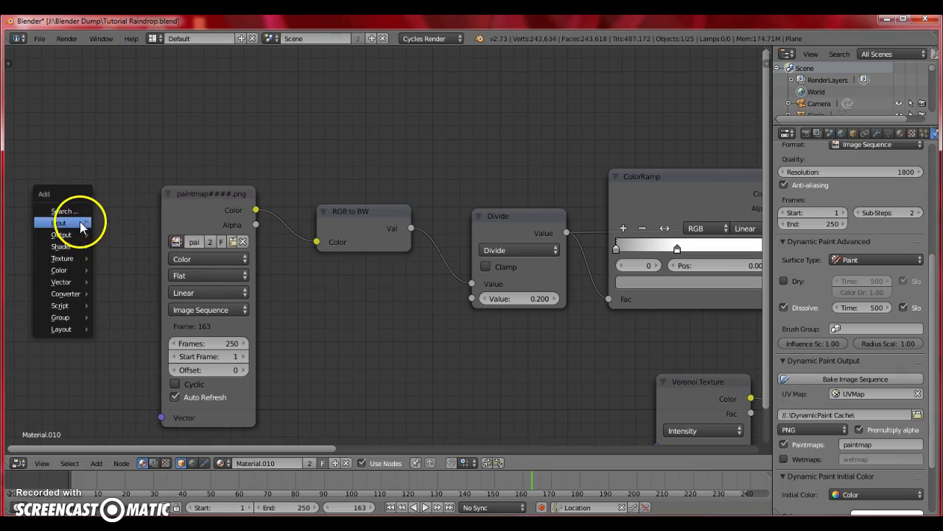
mouse_move(96, 223)
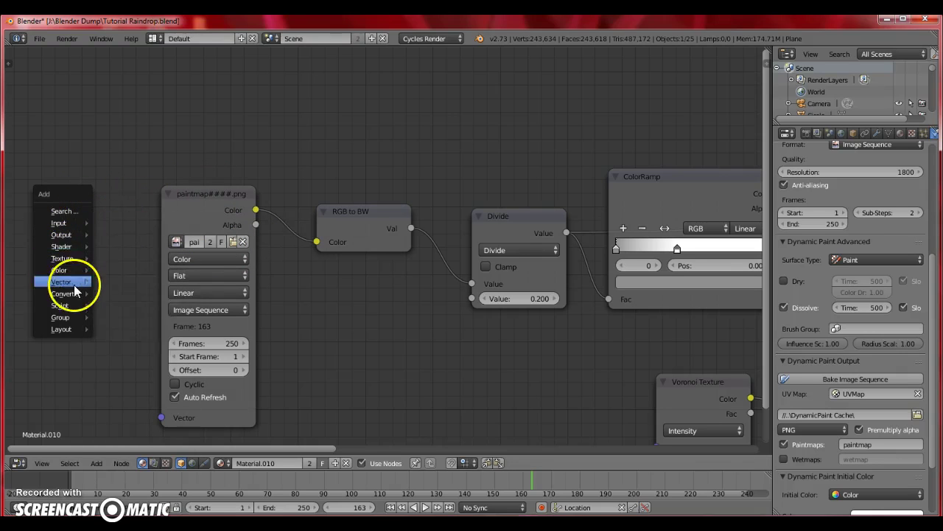
mouse_move(66, 270)
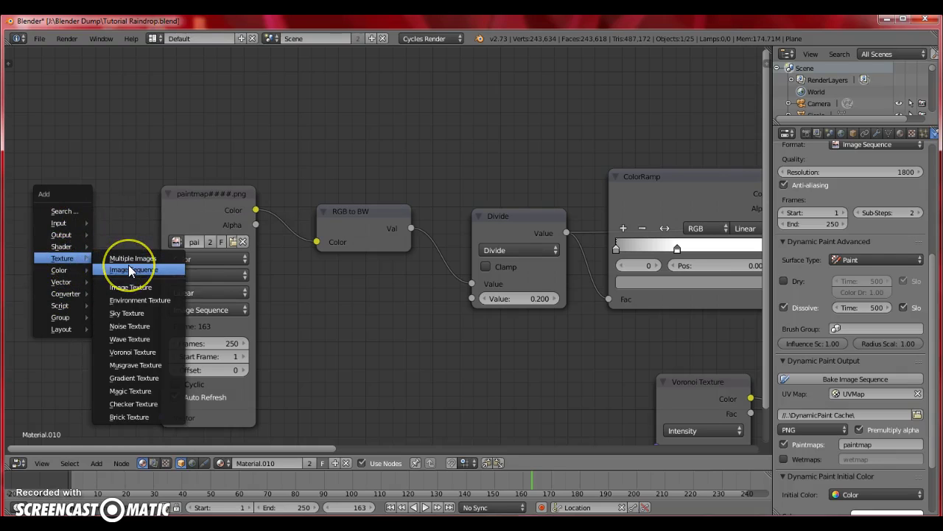
click(129, 270)
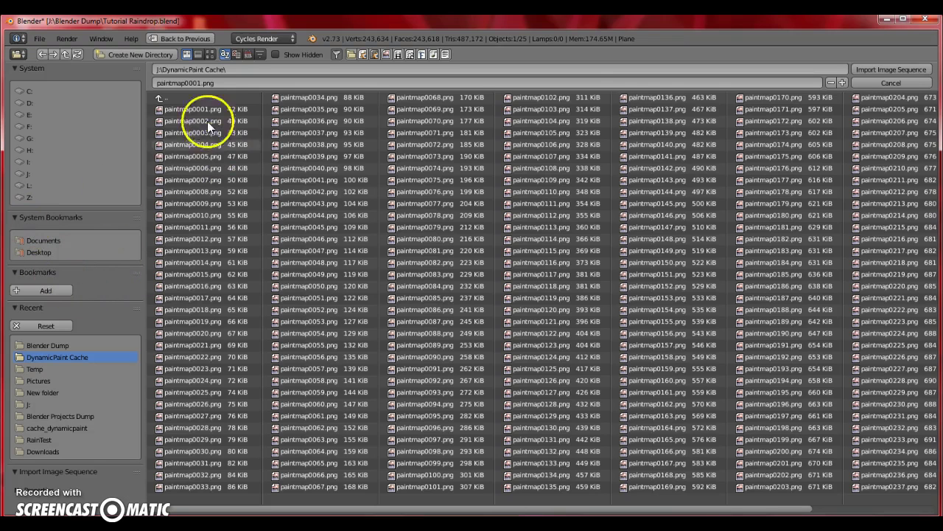
click(888, 71)
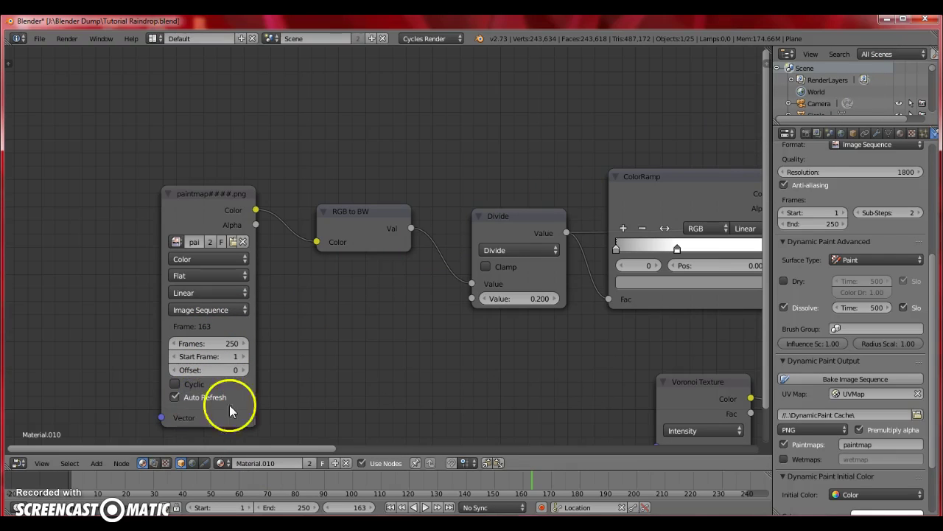
drag(261, 451, 341, 434)
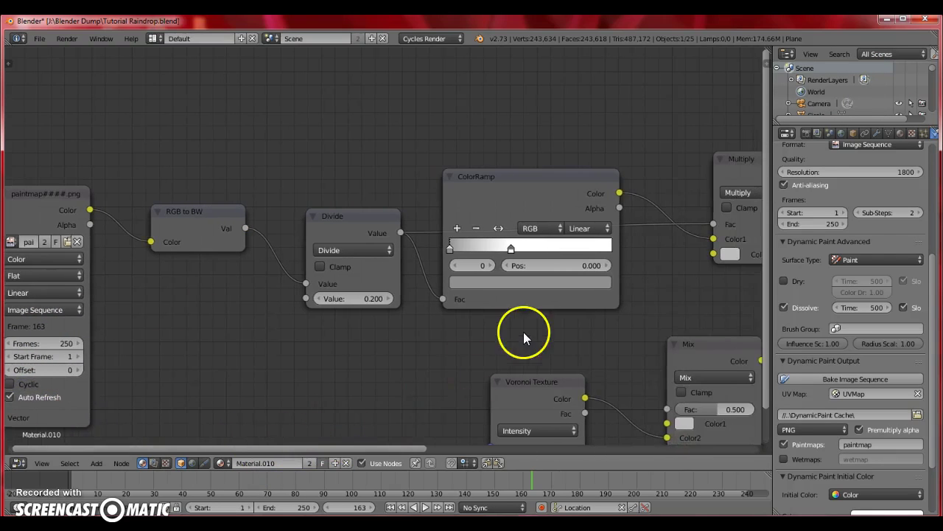
scroll(590, 324, down, 1)
drag(763, 301, 764, 309)
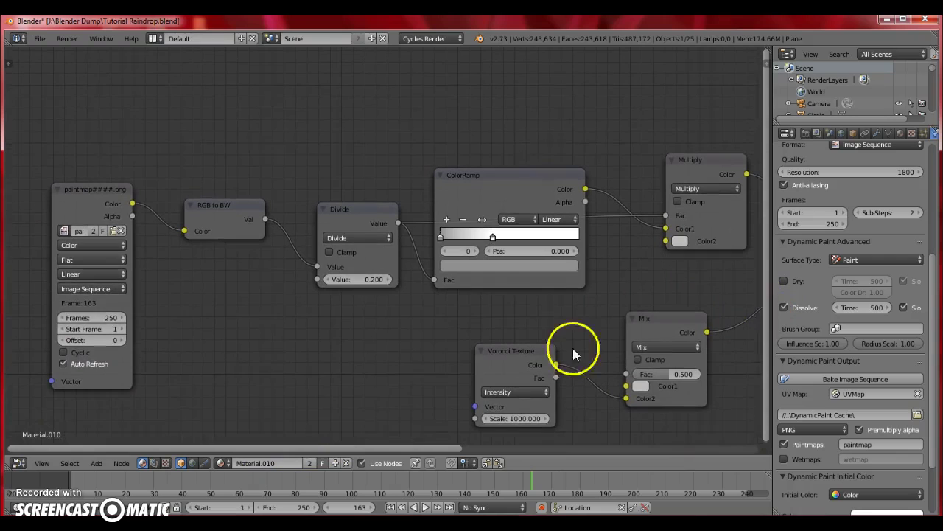
drag(347, 450, 406, 411)
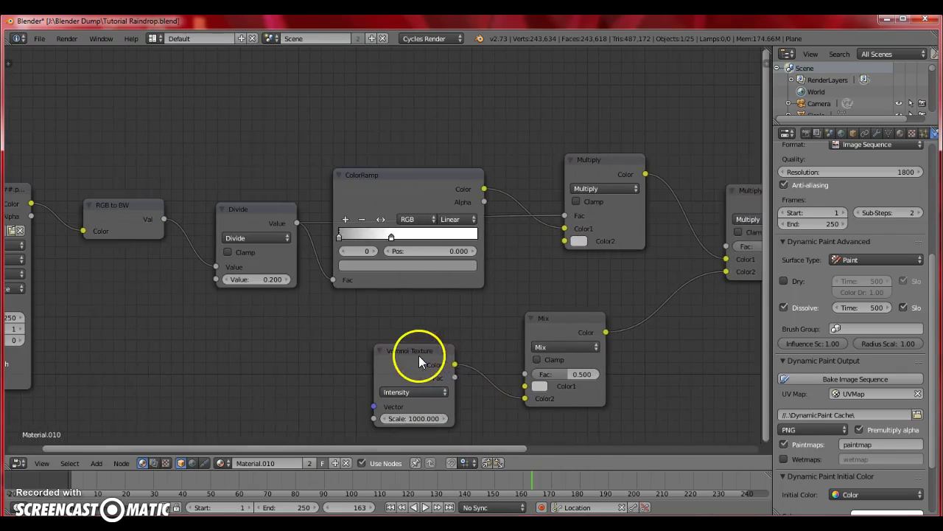
click(18, 463)
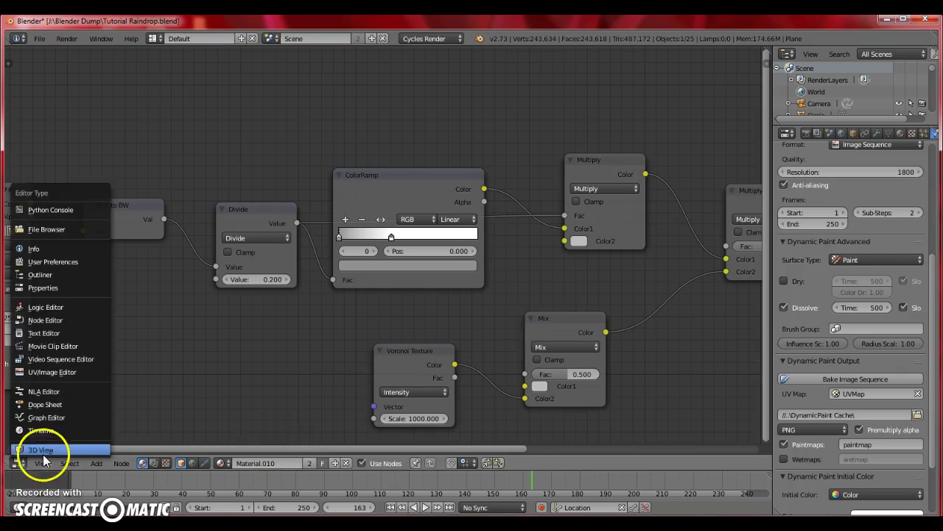
click(69, 380)
scroll(272, 349, down, 2)
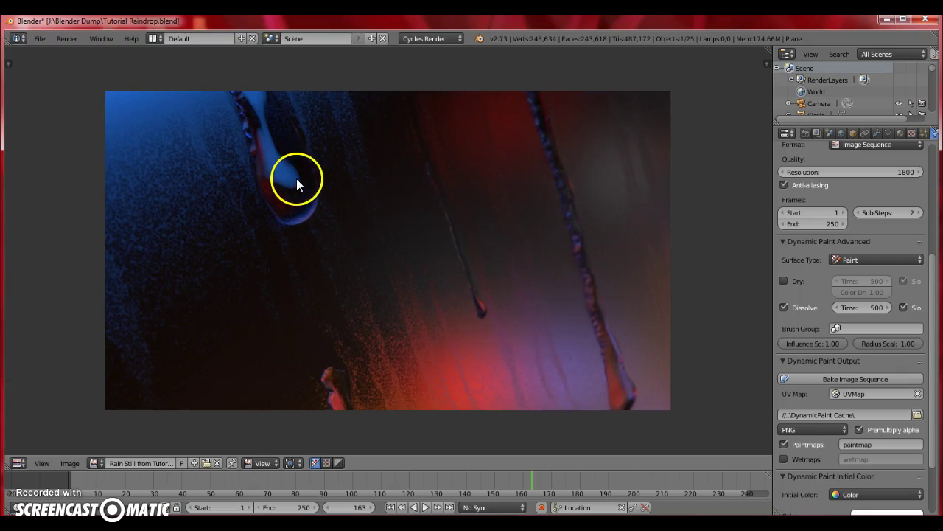
scroll(224, 186, up, 5)
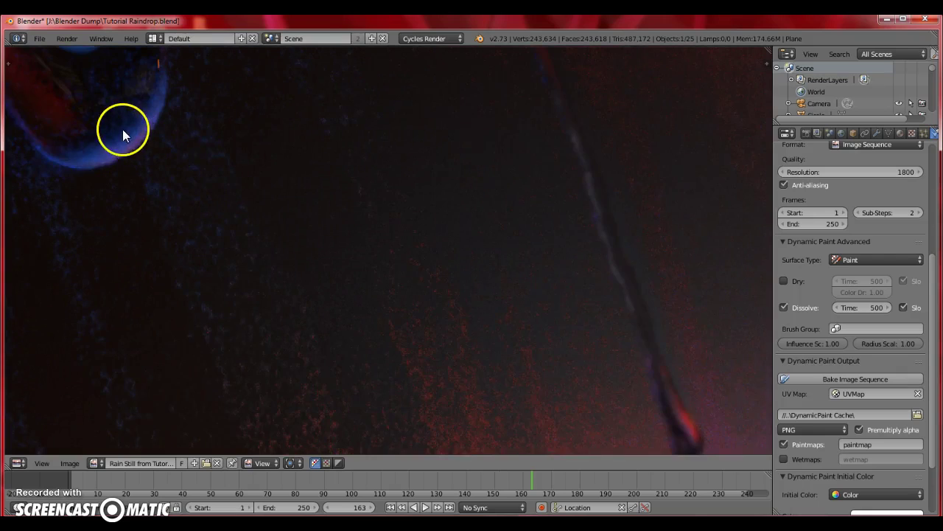
scroll(120, 116, down, 1)
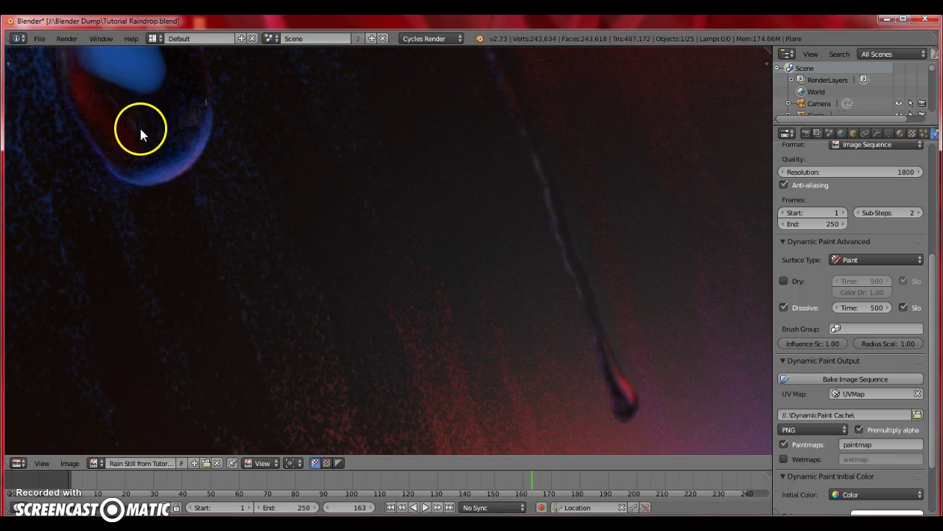
scroll(246, 220, down, 3)
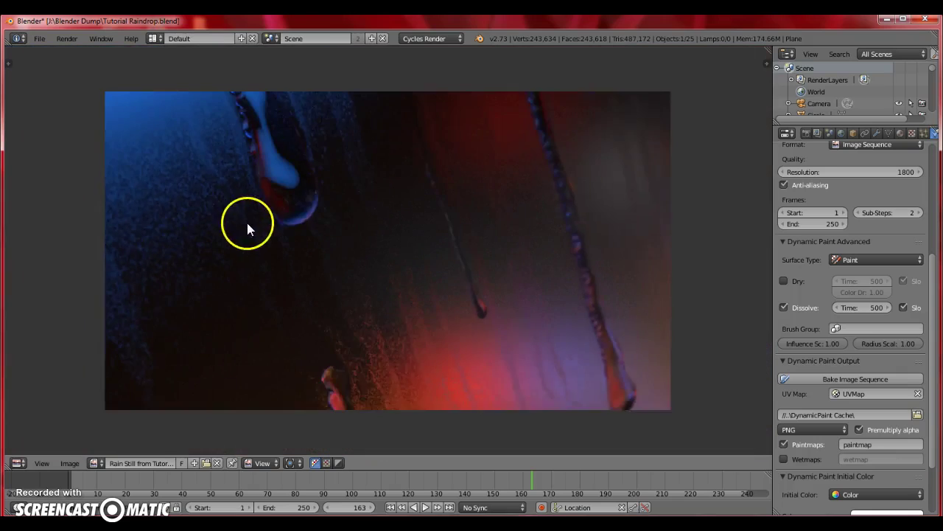
scroll(299, 277, up, 1)
scroll(299, 278, down, 1)
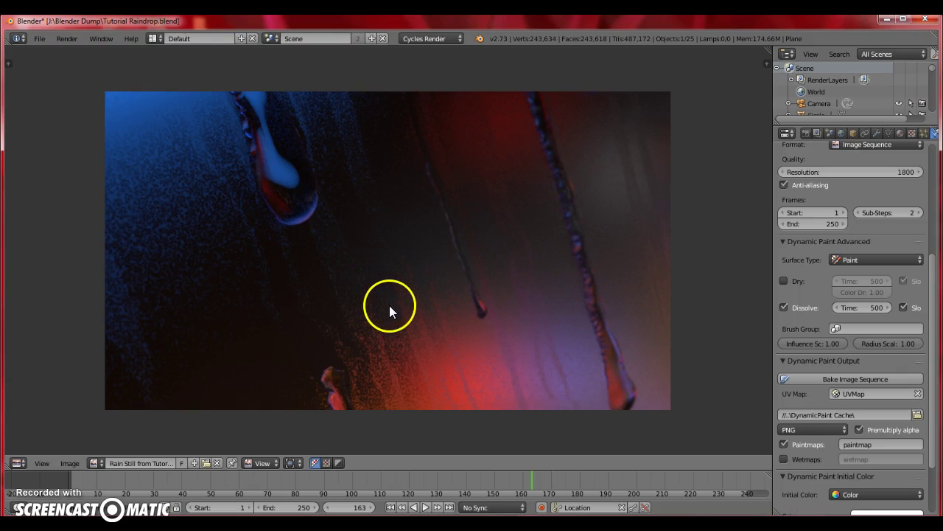
click(18, 462)
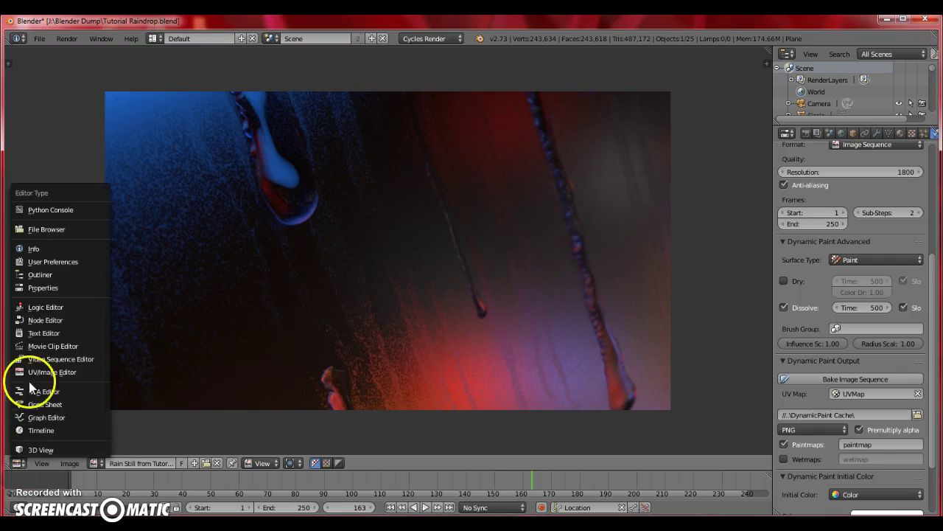
click(31, 319)
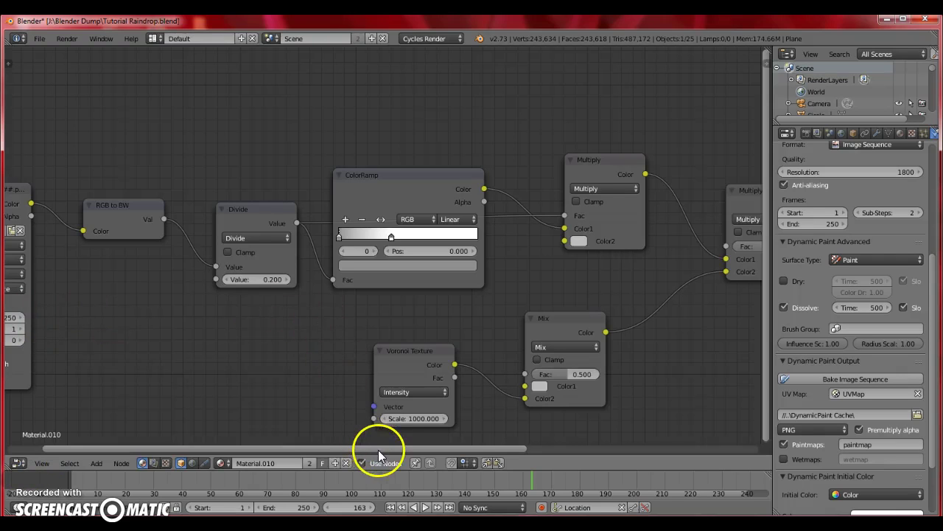
drag(378, 450, 589, 370)
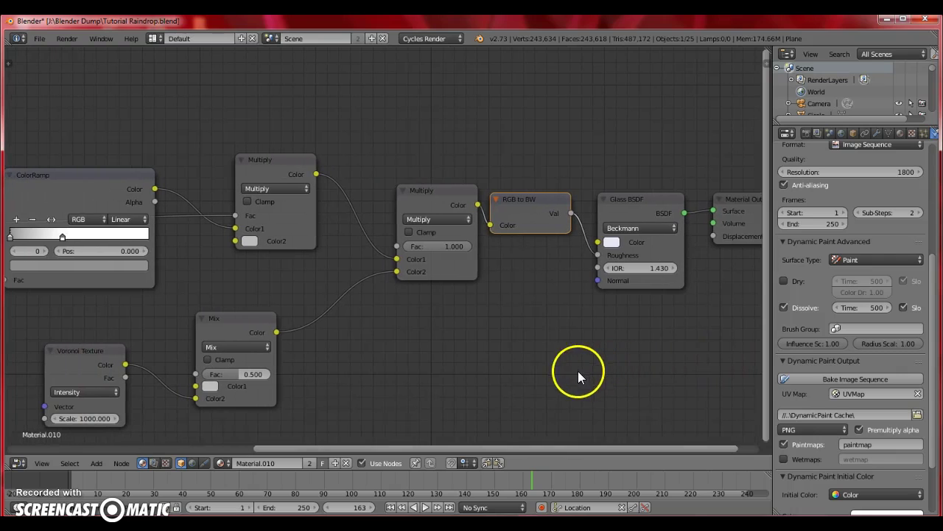
click(19, 463)
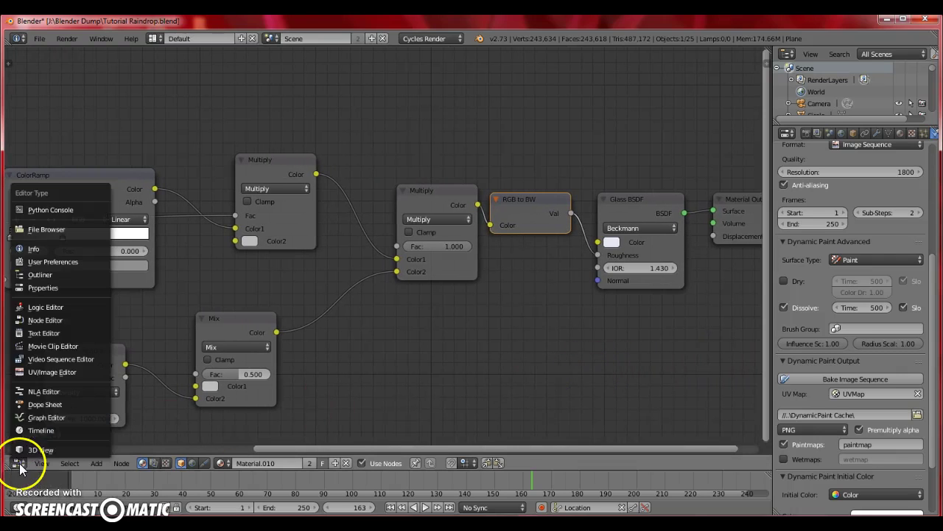
click(34, 449)
middle_drag(310, 371, 243, 379)
scroll(339, 352, up, 2)
scroll(243, 379, down, 2)
click(20, 462)
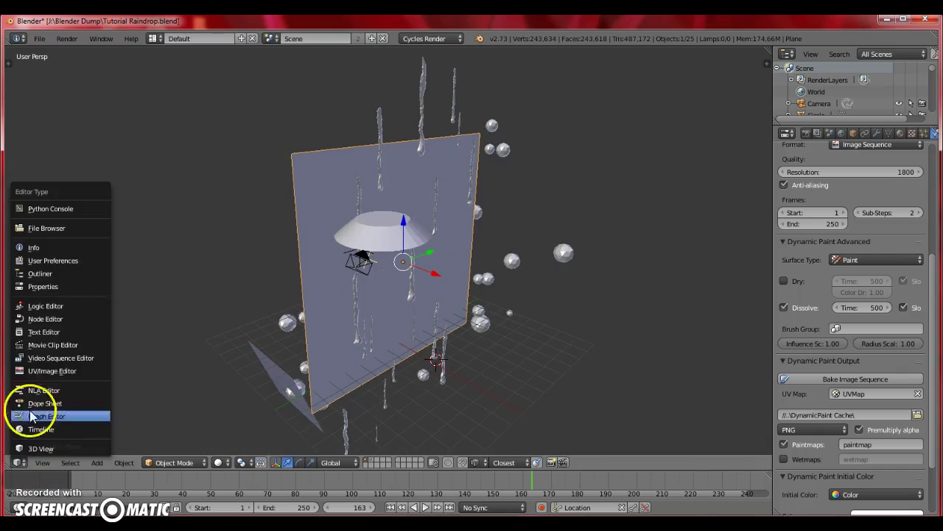
click(32, 319)
Display the Compositing node tree and zoom in on its blur, add and multiply nodes
click(152, 463)
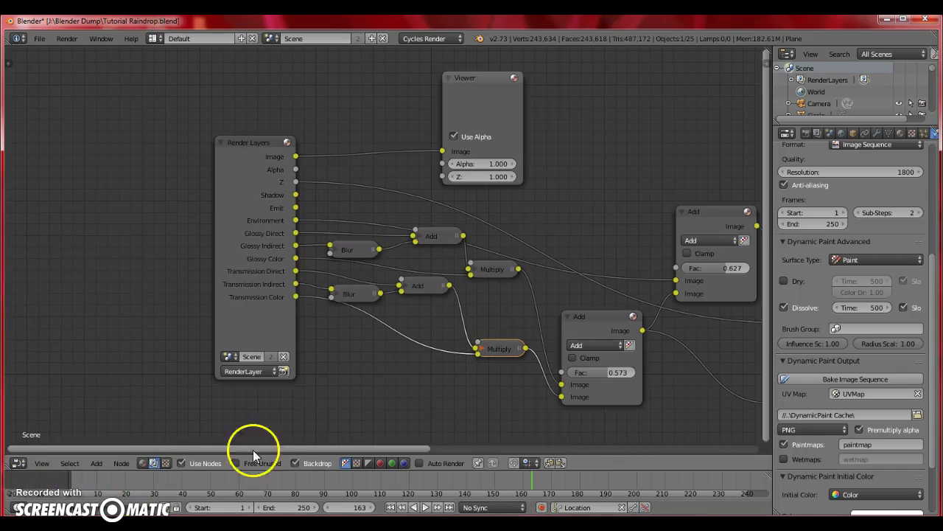
drag(283, 448, 320, 416)
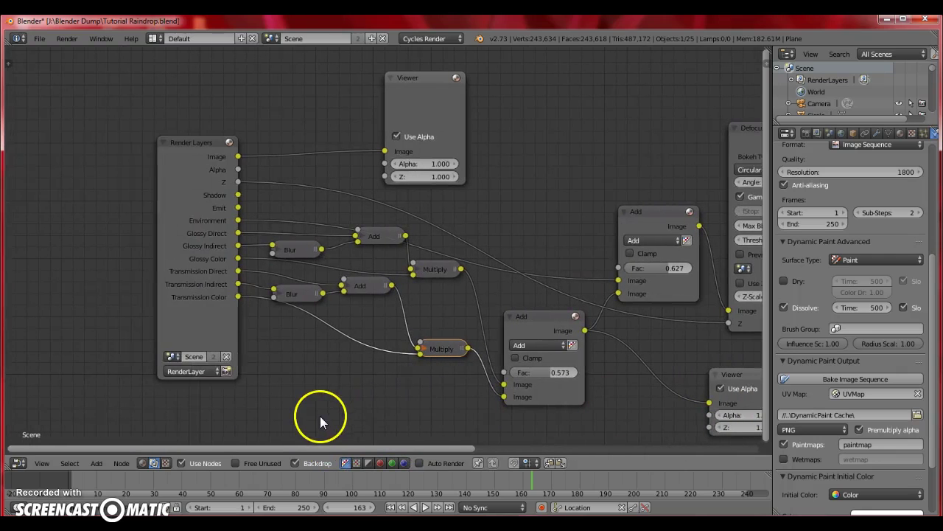
scroll(287, 376, up, 2)
scroll(253, 306, up, 1)
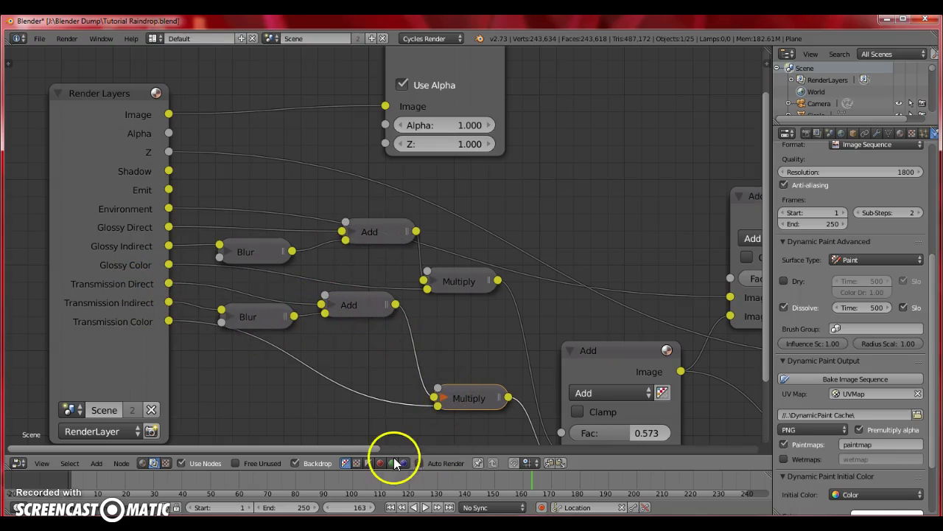
mouse_move(349, 449)
mouse_down()
mouse_move(362, 449)
mouse_move(349, 450)
mouse_up()
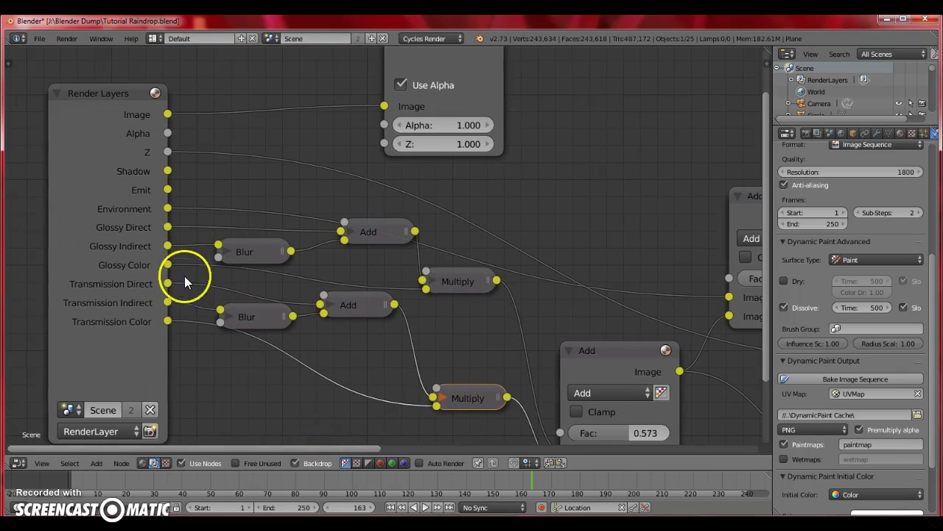
Expand the lower Gaussian Blur node to check X 3, Y 3, Size 10.000, then collapse it
click(227, 315)
scroll(373, 337, down, 1)
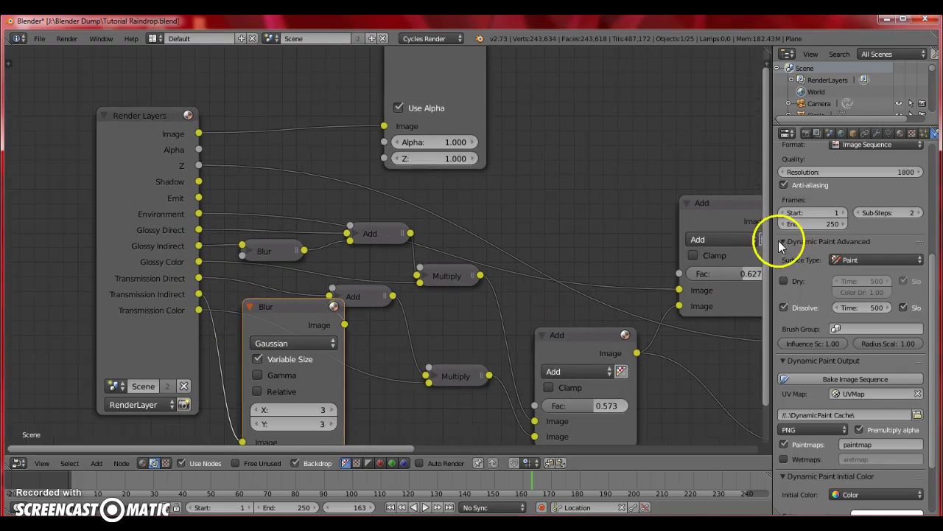
drag(773, 264, 774, 320)
scroll(269, 387, up, 1)
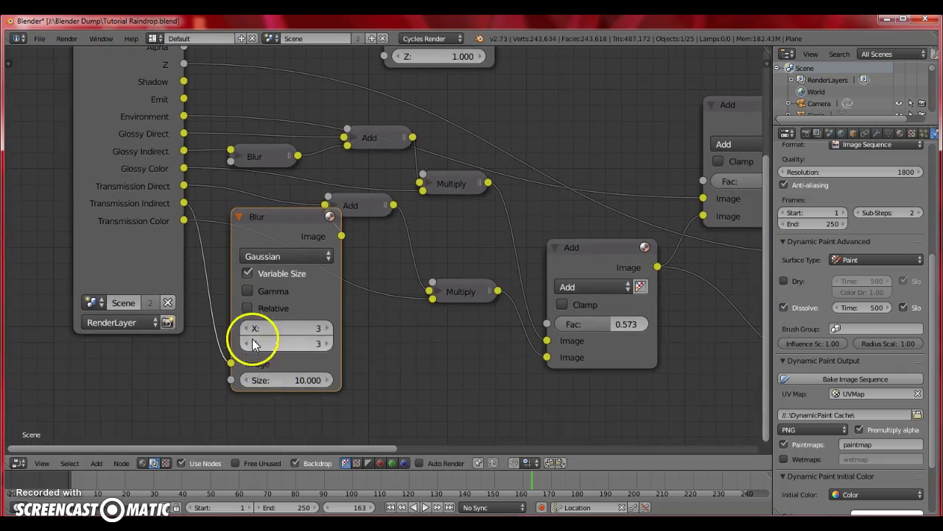
click(239, 216)
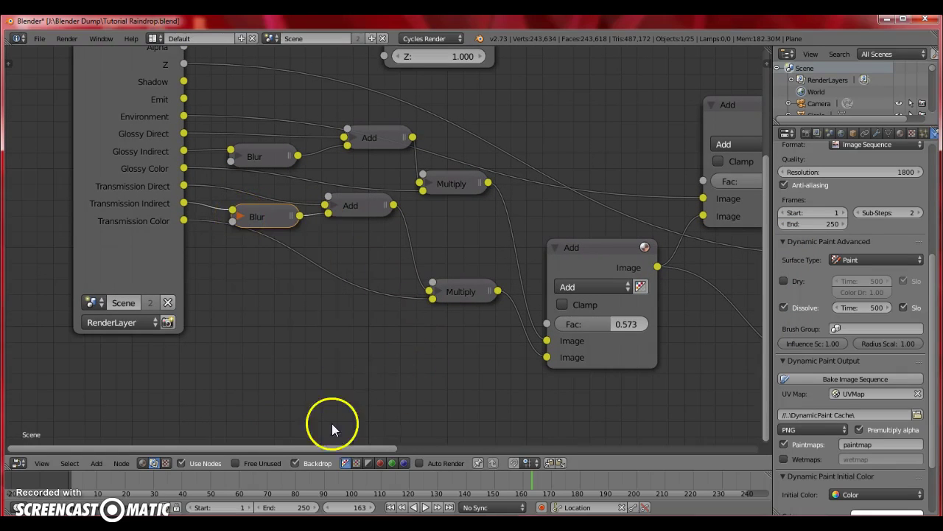
drag(317, 449, 368, 449)
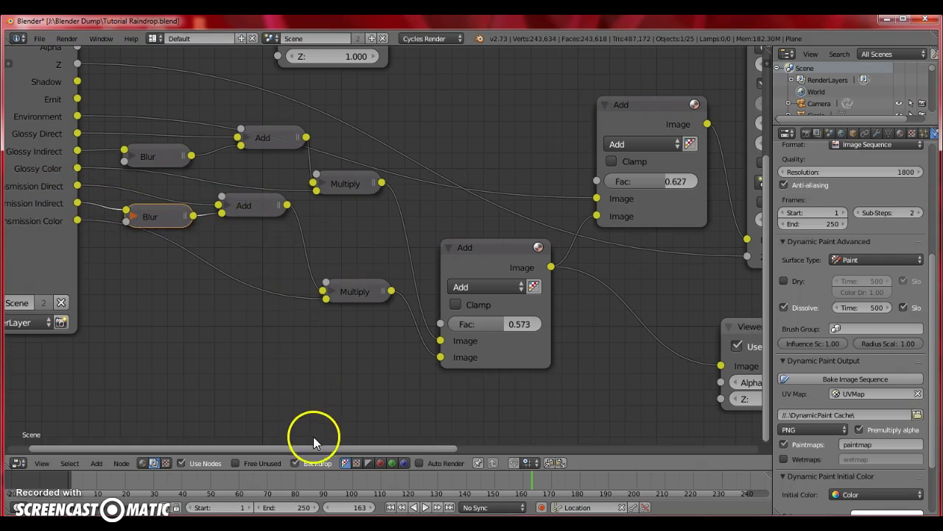
drag(311, 449, 337, 442)
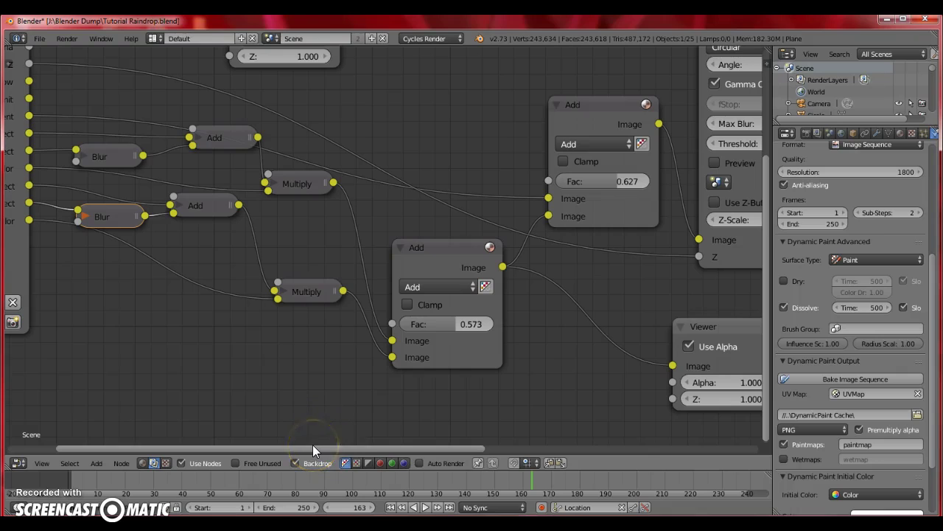
drag(310, 446, 321, 450)
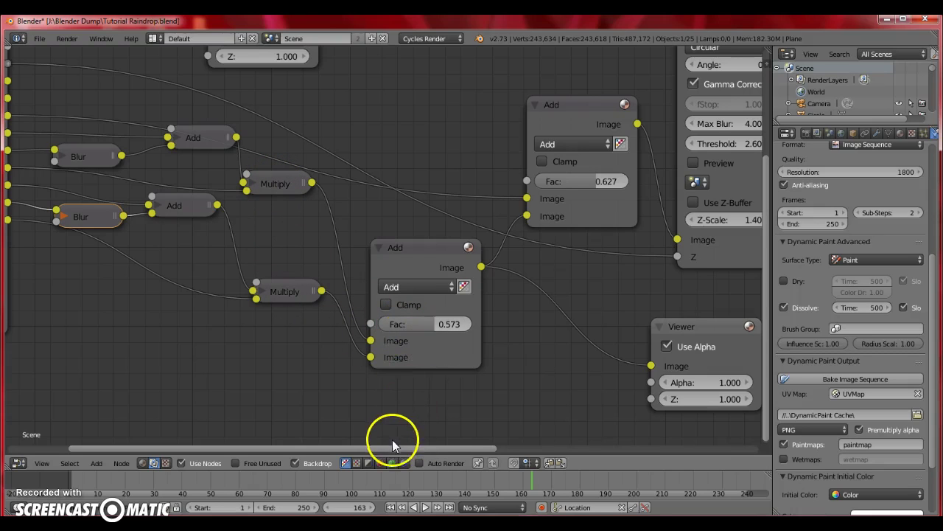
drag(373, 446, 419, 446)
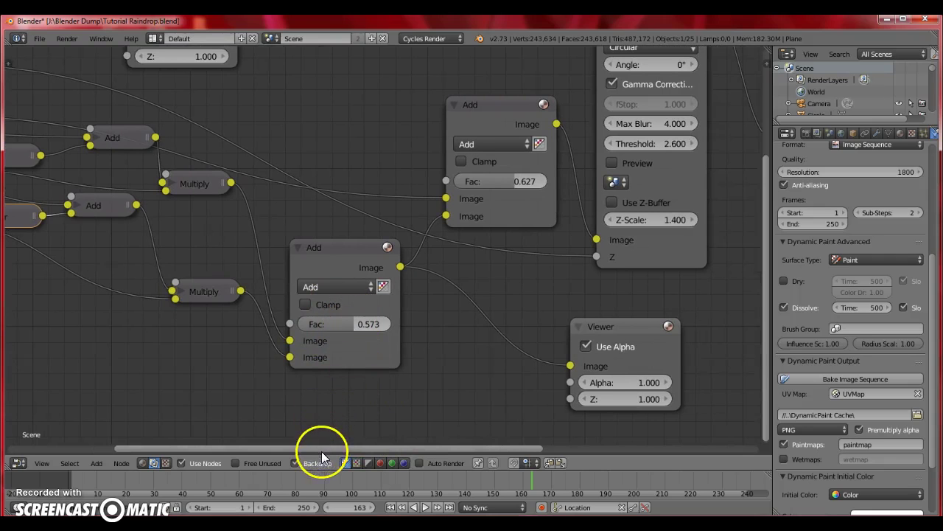
drag(321, 448, 400, 413)
scroll(395, 398, down, 3)
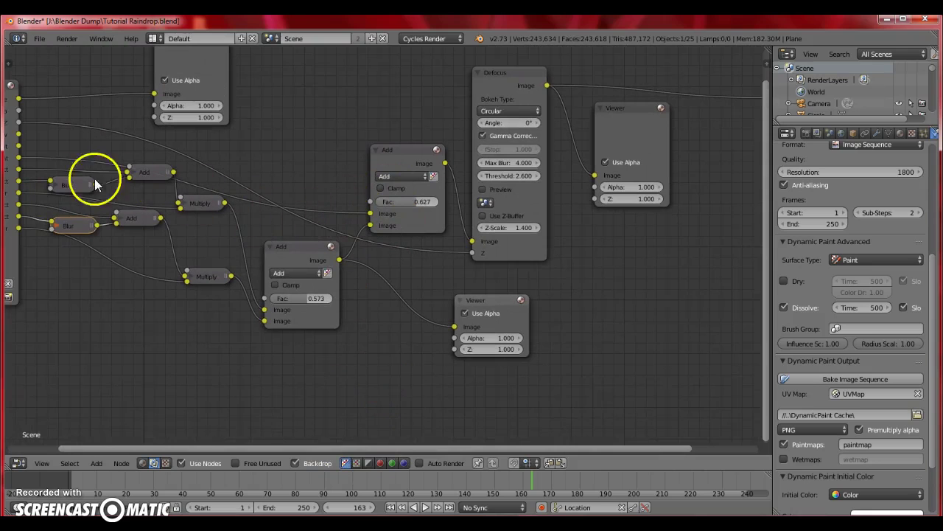
drag(317, 446, 370, 432)
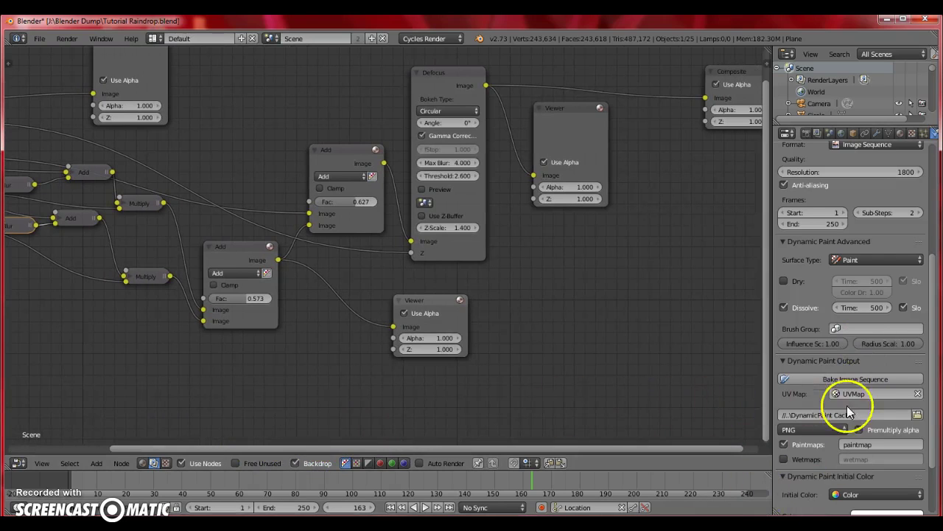
Review the Render, Render Layers passes and Scene settings in Properties
click(807, 132)
scroll(842, 336, down, 5)
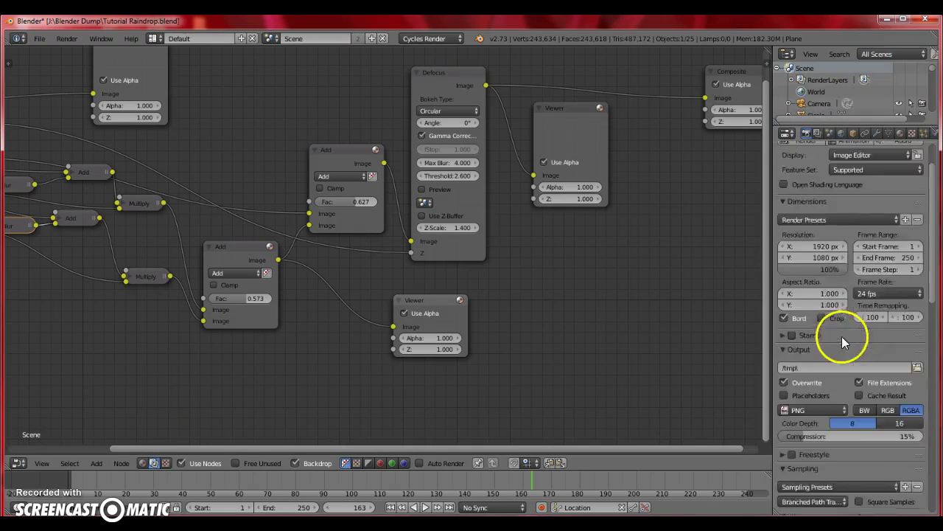
scroll(843, 379, down, 10)
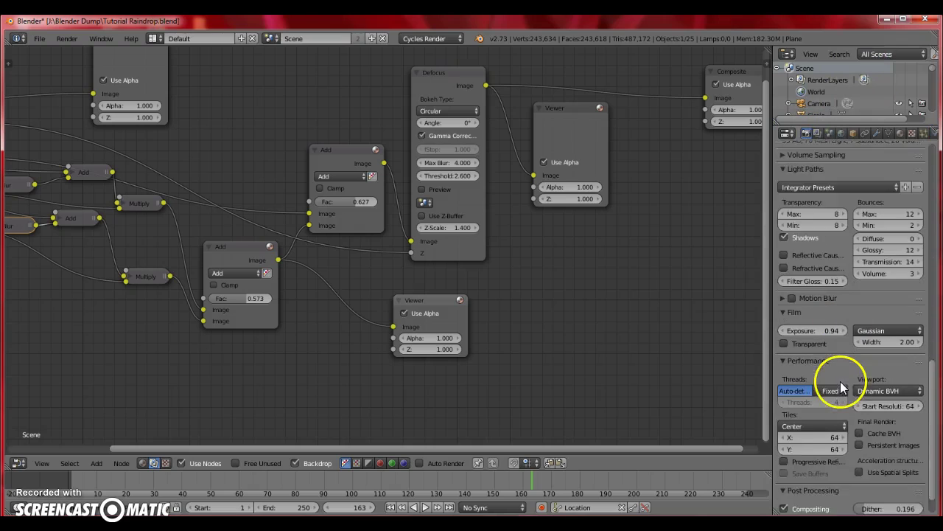
click(819, 134)
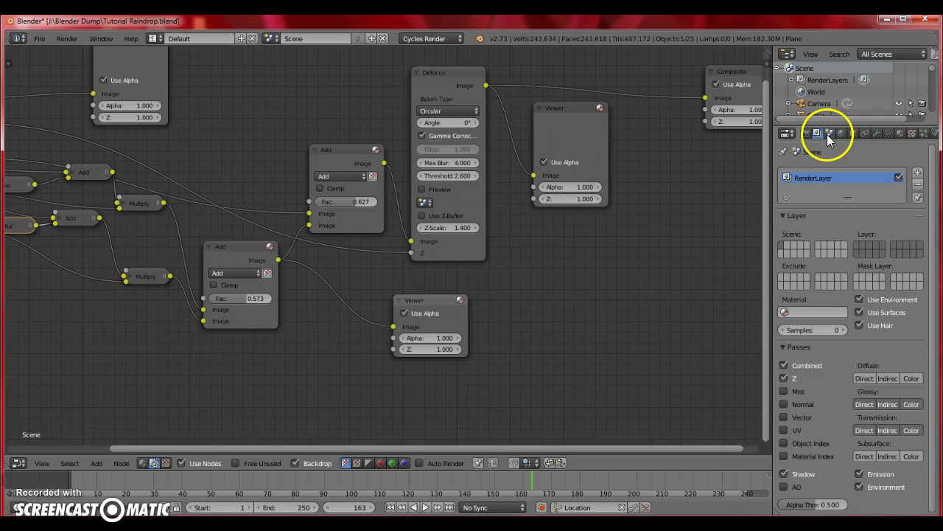
click(827, 134)
click(817, 133)
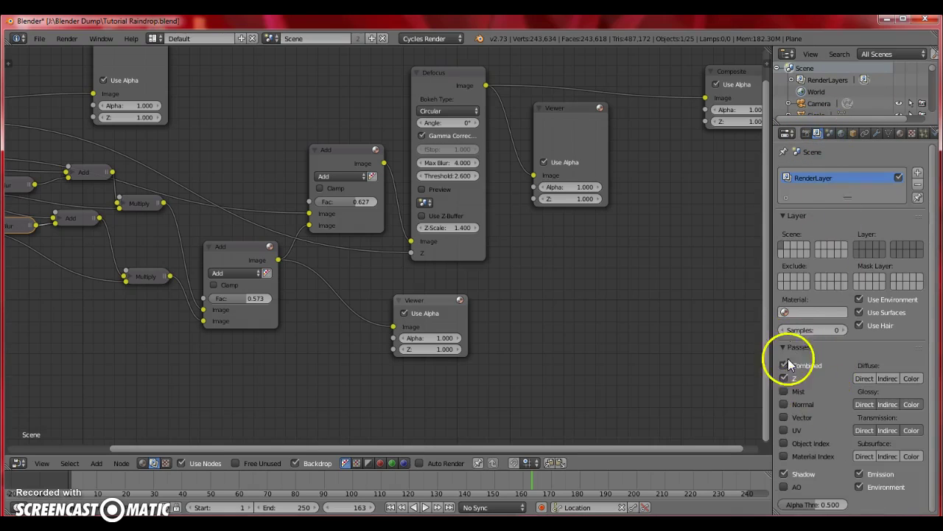
Show the glass plane's Material.010 settings beside the compositor and bring up the editor-type list
click(899, 133)
drag(485, 449, 524, 442)
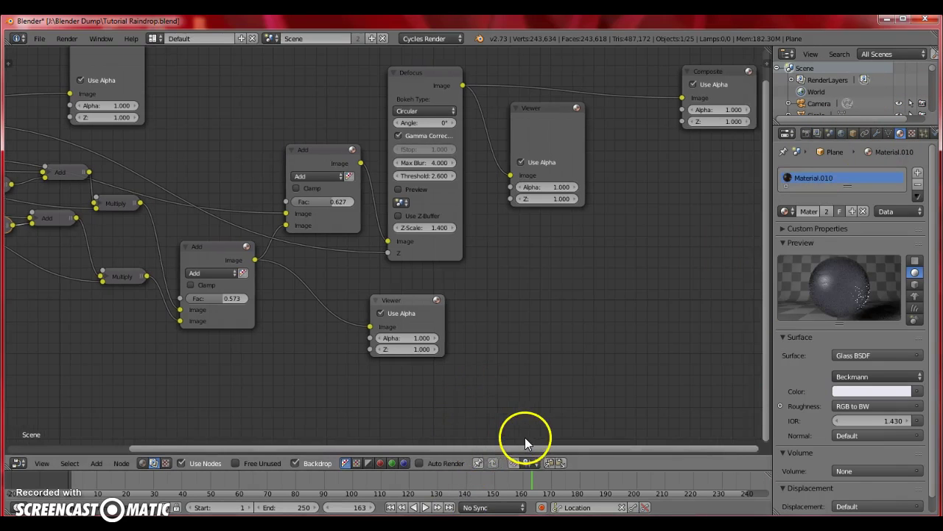
drag(765, 275, 761, 237)
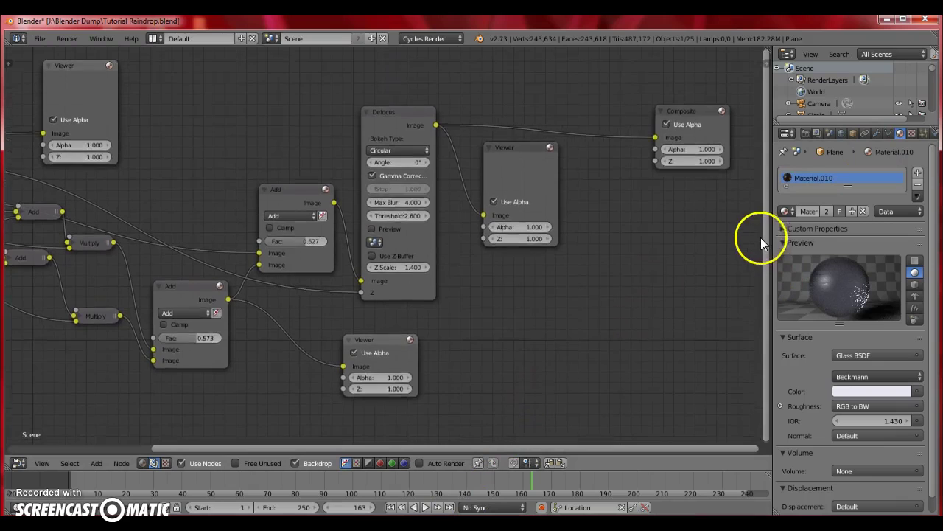
scroll(463, 257, up, 3)
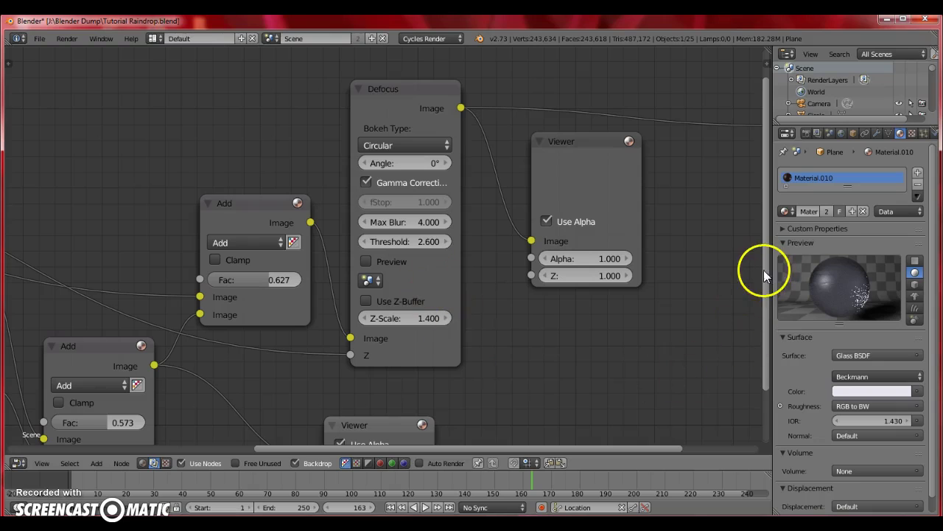
drag(764, 271, 765, 255)
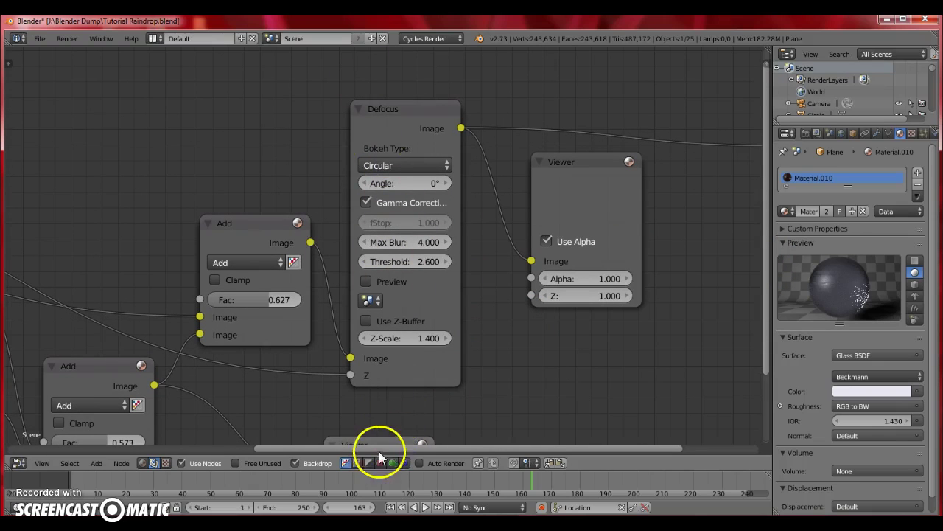
drag(451, 447, 482, 386)
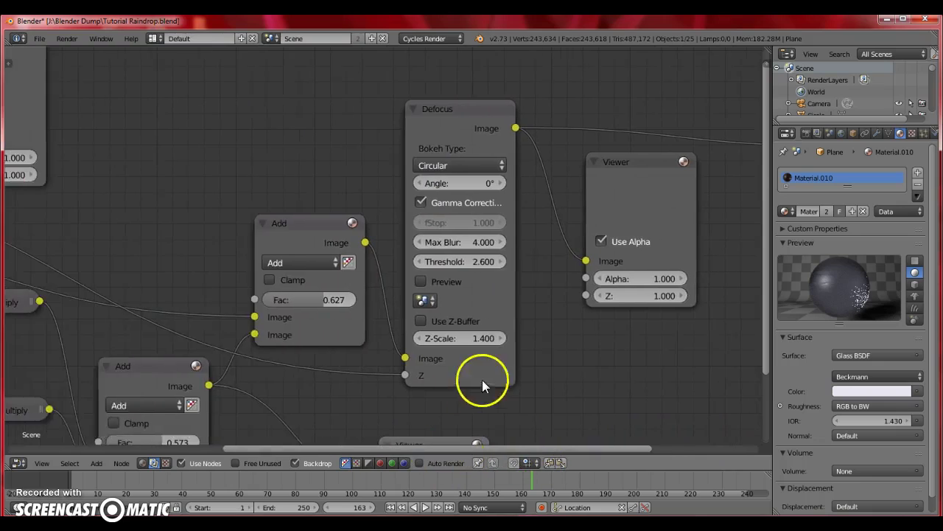
scroll(482, 385, down, 2)
scroll(554, 308, down, 2)
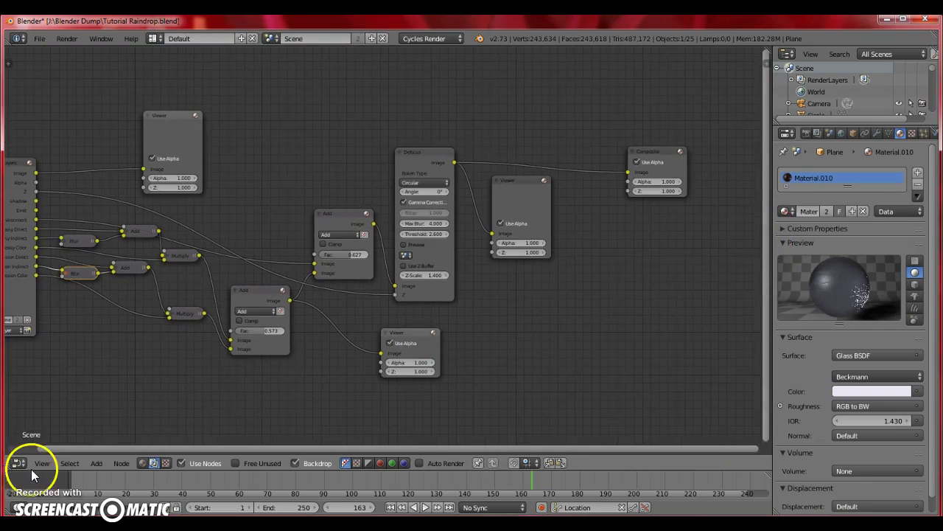
click(17, 463)
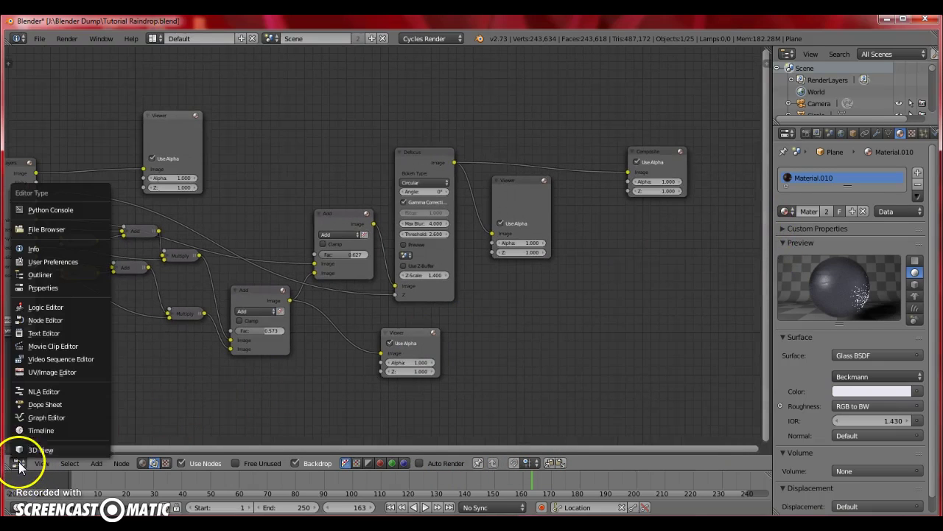
Switch to the UV/Image Editor and cycle render slots with J to the blue and red streak render
click(39, 370)
key(j)
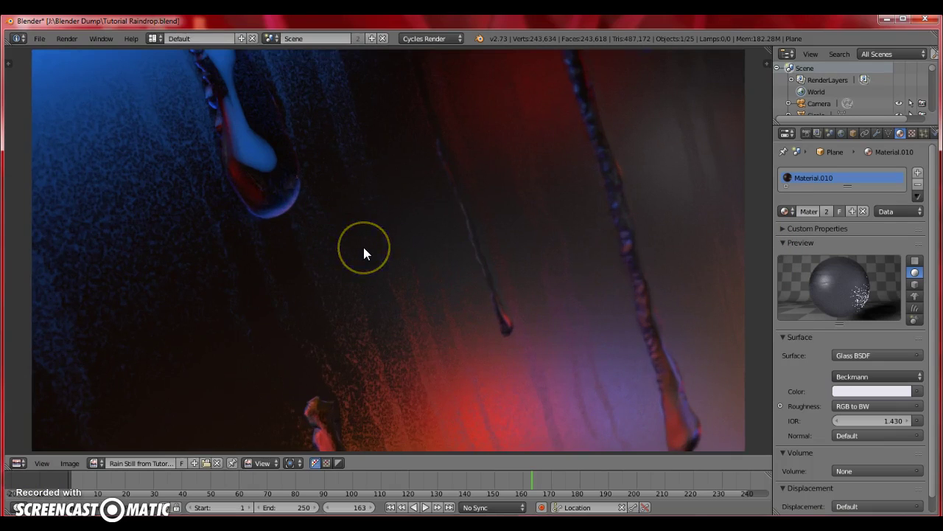
key(j)
click(114, 282)
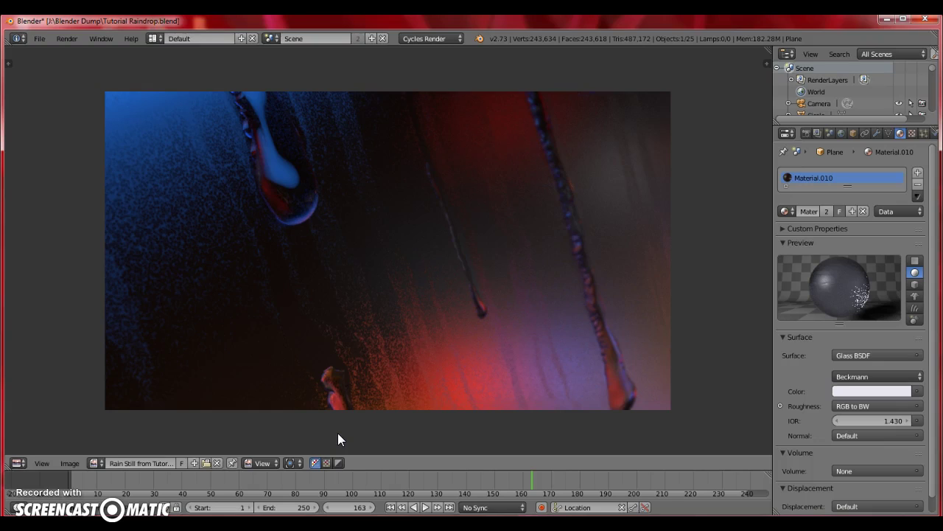
click(82, 434)
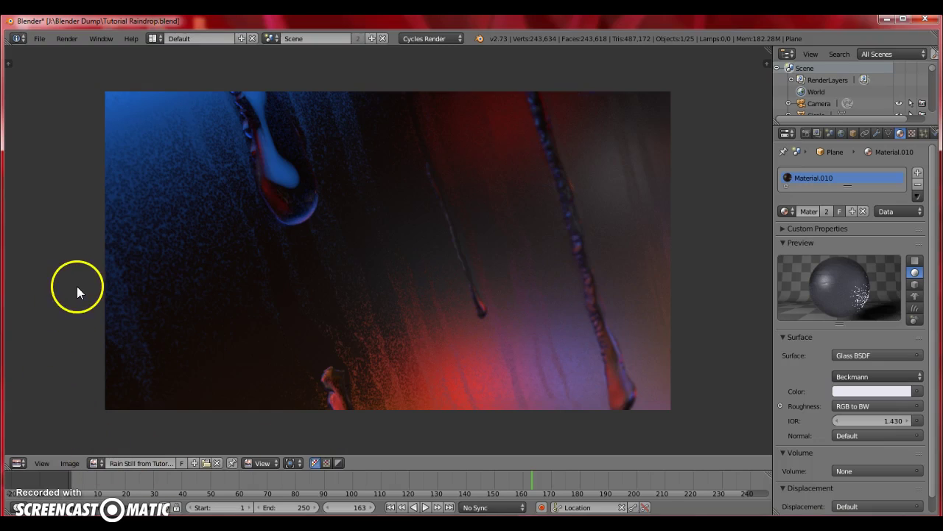